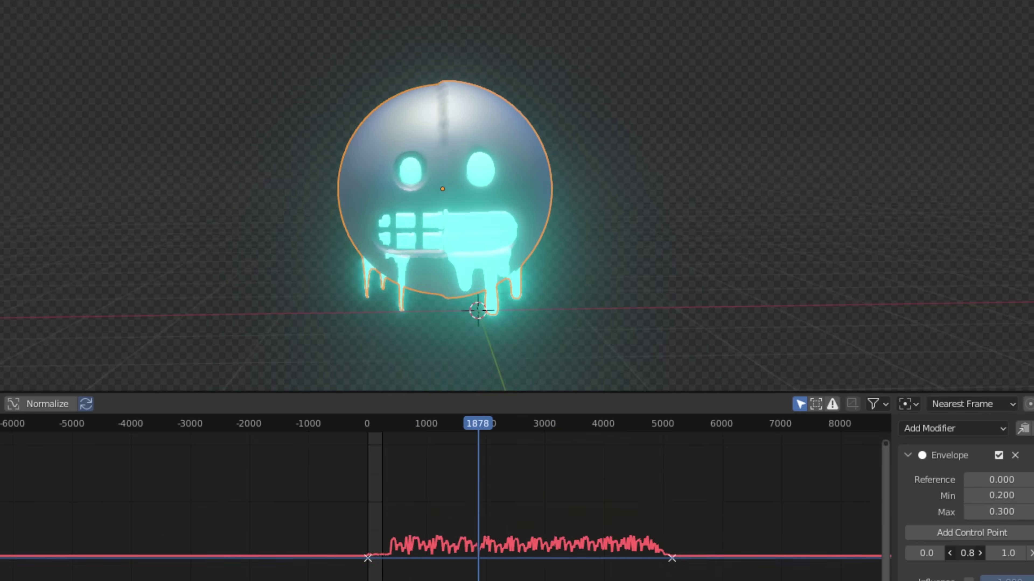
# Step: Scrub the Graph Editor playhead to watch the emoji's sound-driven displacement across frames
pyautogui.scroll(-1, 493, 448)
pyautogui.moveTo(493, 424); pyautogui.dragTo(531, 439)
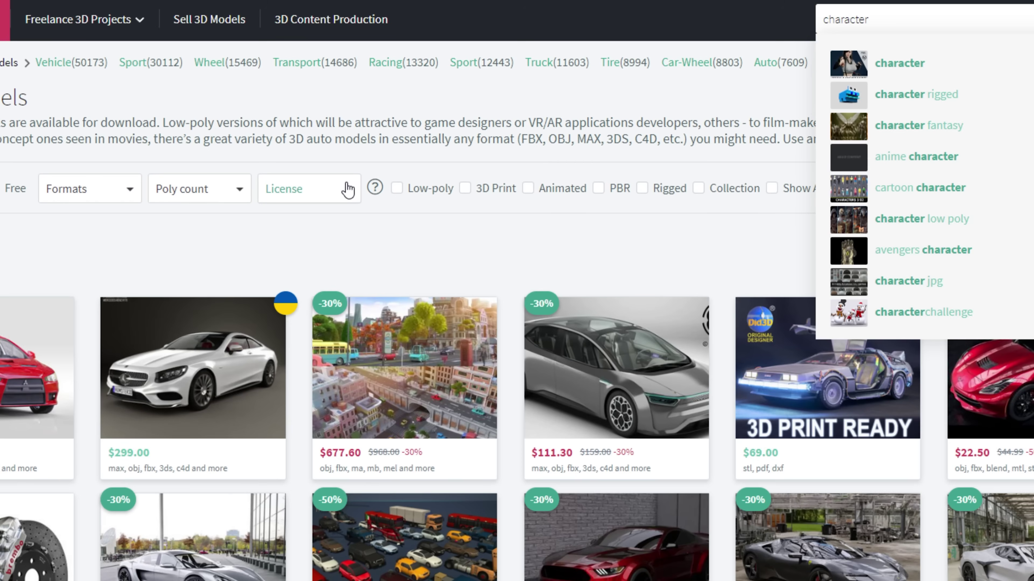
# Step: Search TurboSquid for emoji models and filter the results to the .obj format
pyautogui.scroll(-3, 348, 188)
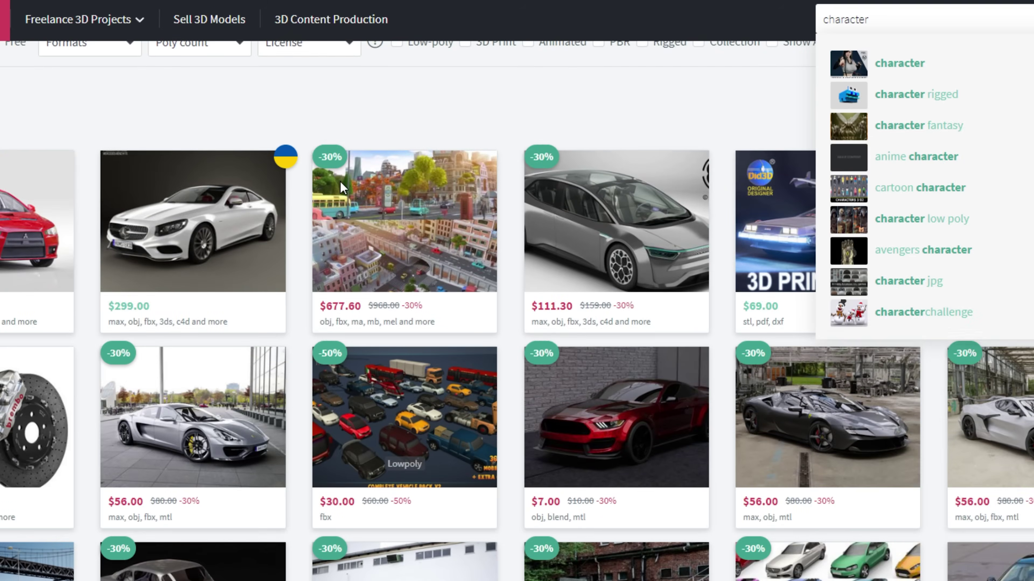
pyautogui.press('Return')
pyautogui.scroll(-5, 342, 184)
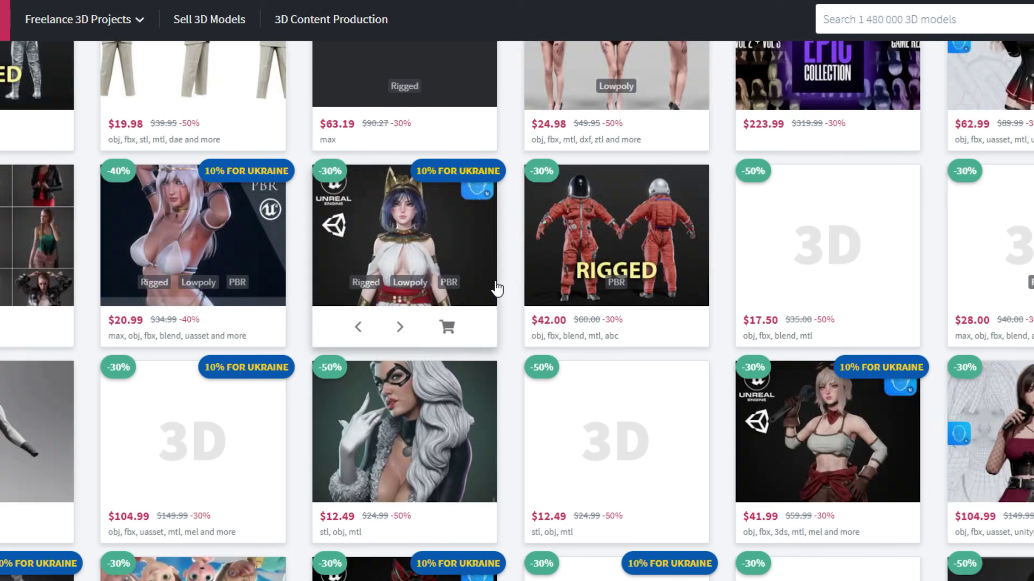
pyautogui.scroll(5, 496, 288)
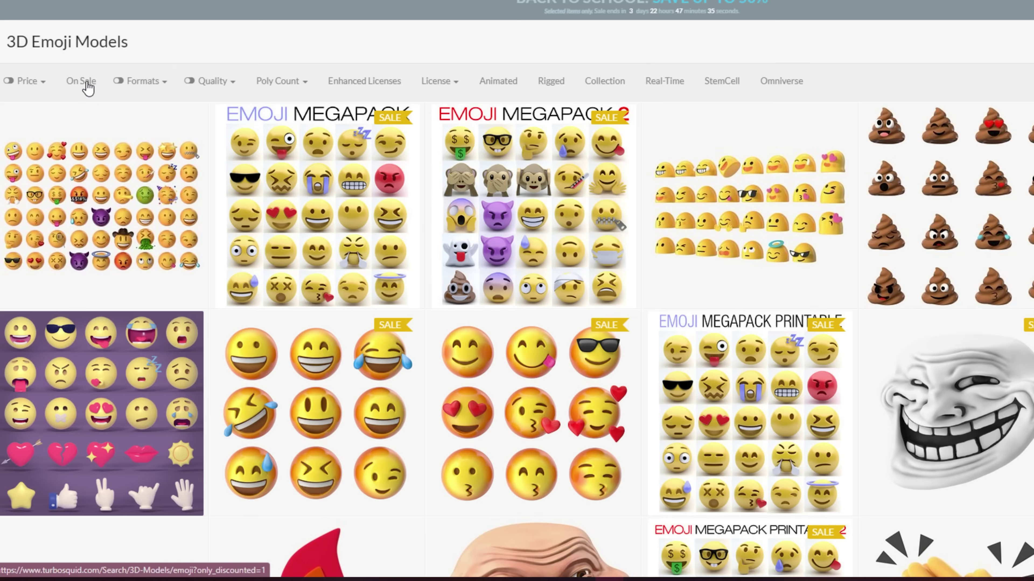
pyautogui.click(158, 81)
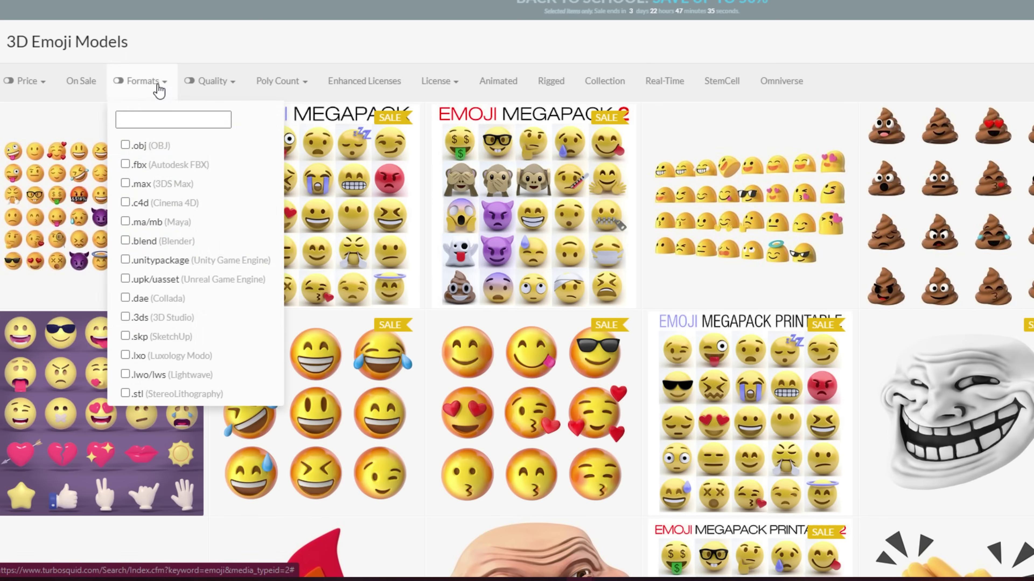
pyautogui.click(143, 81)
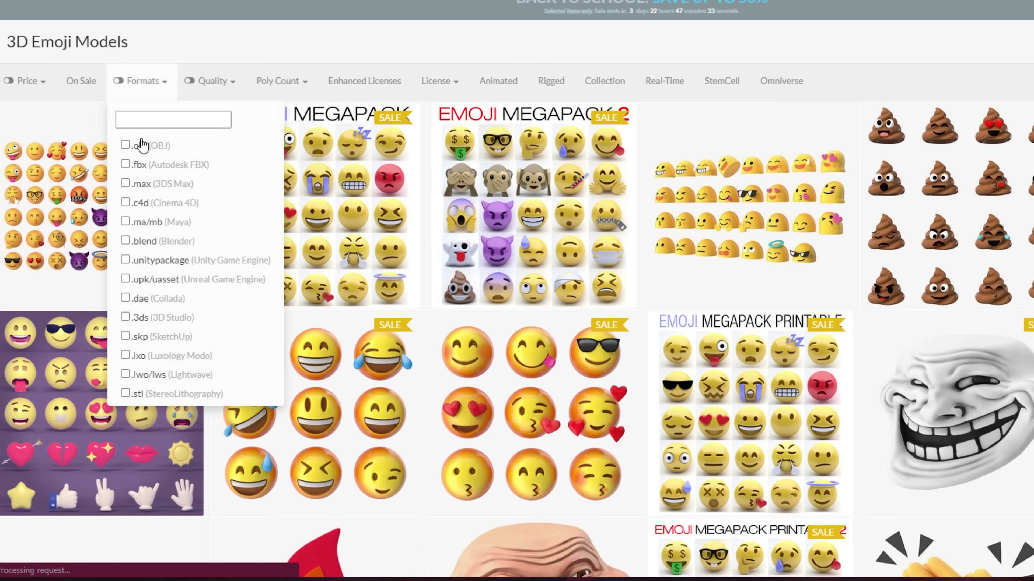
pyautogui.click(139, 146)
pyautogui.click(183, 95)
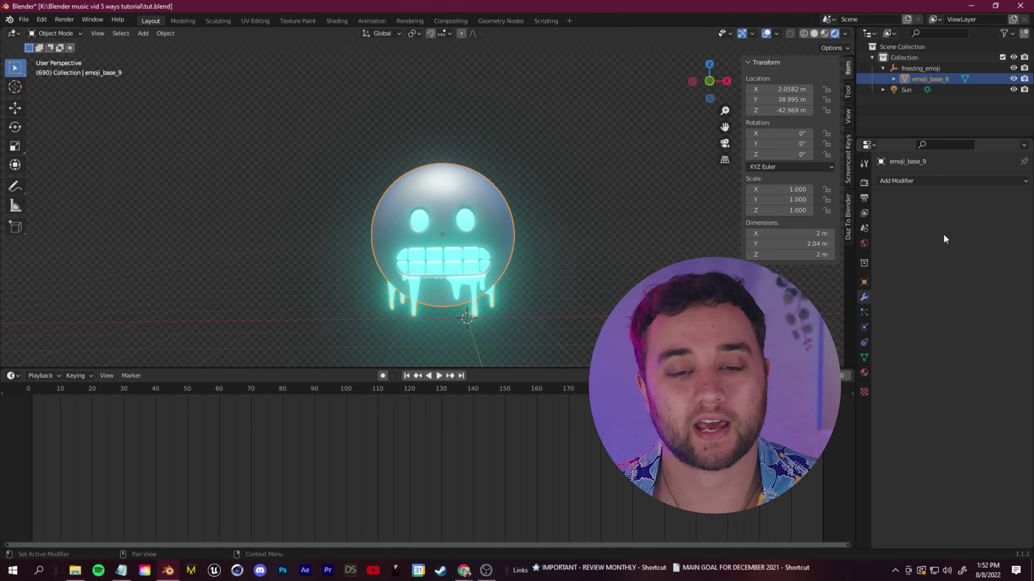
# Step: Add a Displace modifier to the emoji with a new Clouds texture
pyautogui.click(920, 180)
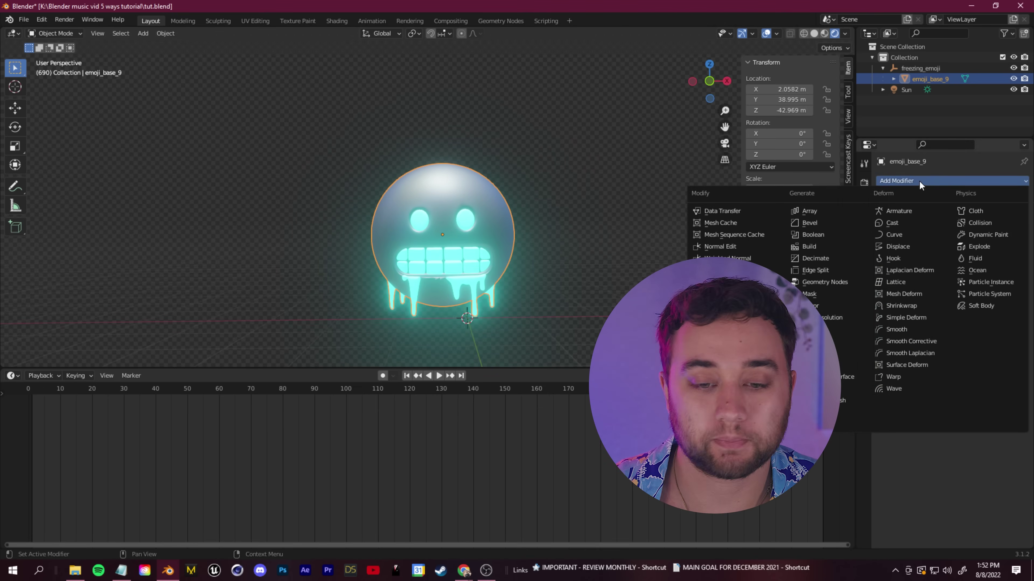
pyautogui.click(914, 246)
pyautogui.click(966, 214)
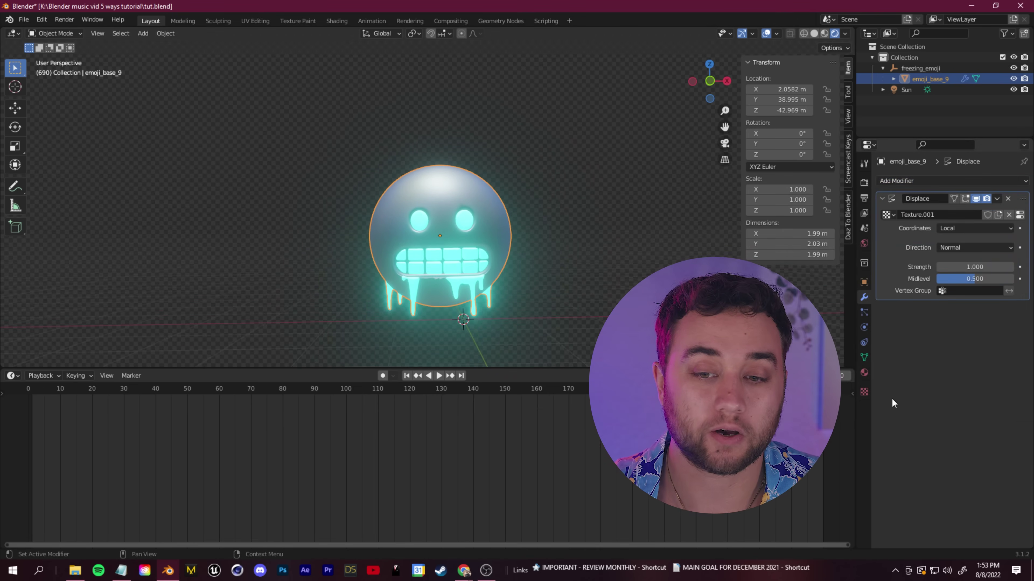
pyautogui.click(864, 392)
pyautogui.click(971, 213)
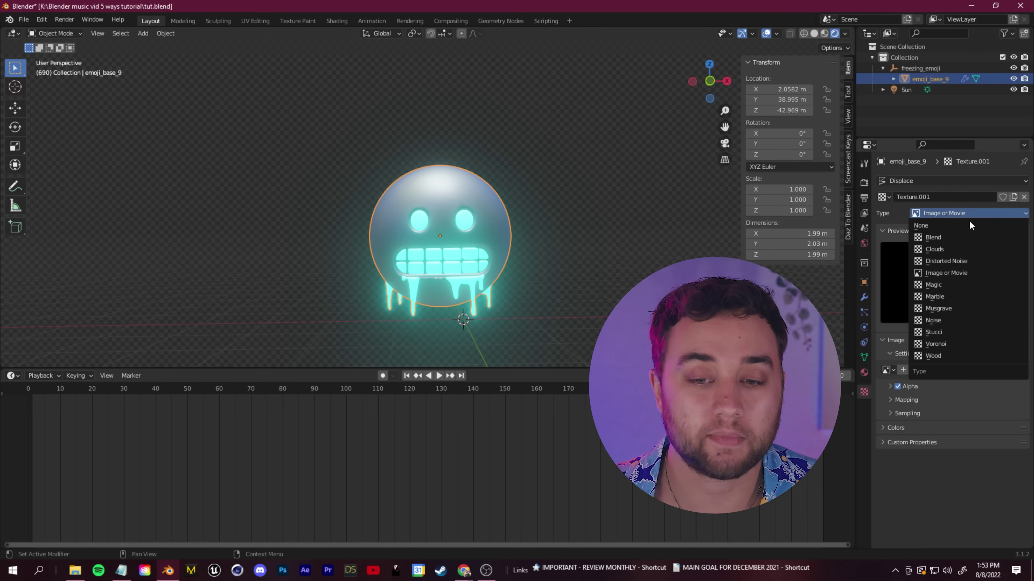
pyautogui.click(956, 247)
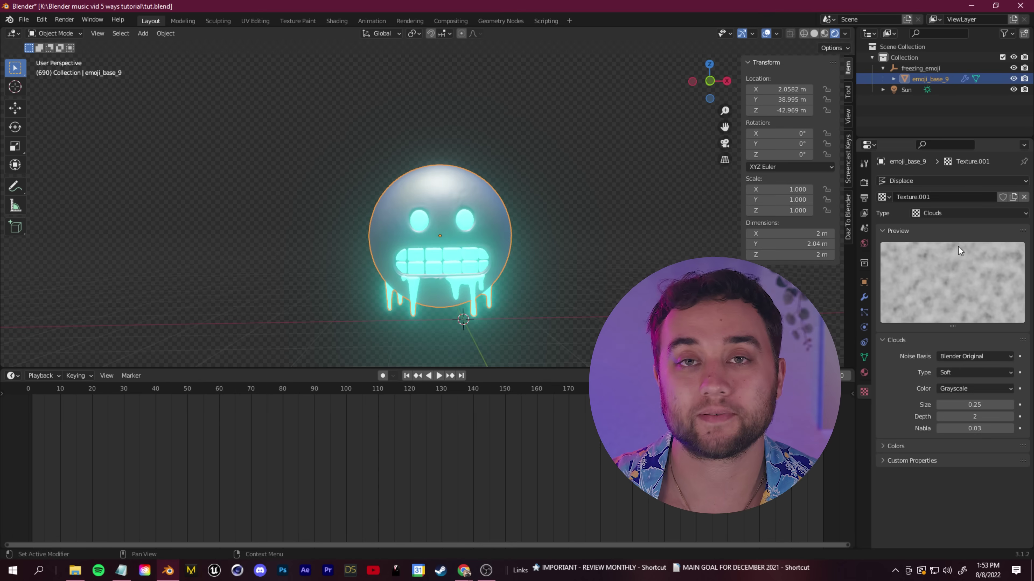
# Step: Raise the Displace modifier's Strength to 14.700 so the emoji turns lumpy
pyautogui.click(865, 297)
pyautogui.moveTo(969, 267)
pyautogui.mouseDown()
pyautogui.moveTo(1001, 267)
pyautogui.moveTo(932, 267)
pyautogui.moveTo(971, 267)
pyautogui.mouseUp()
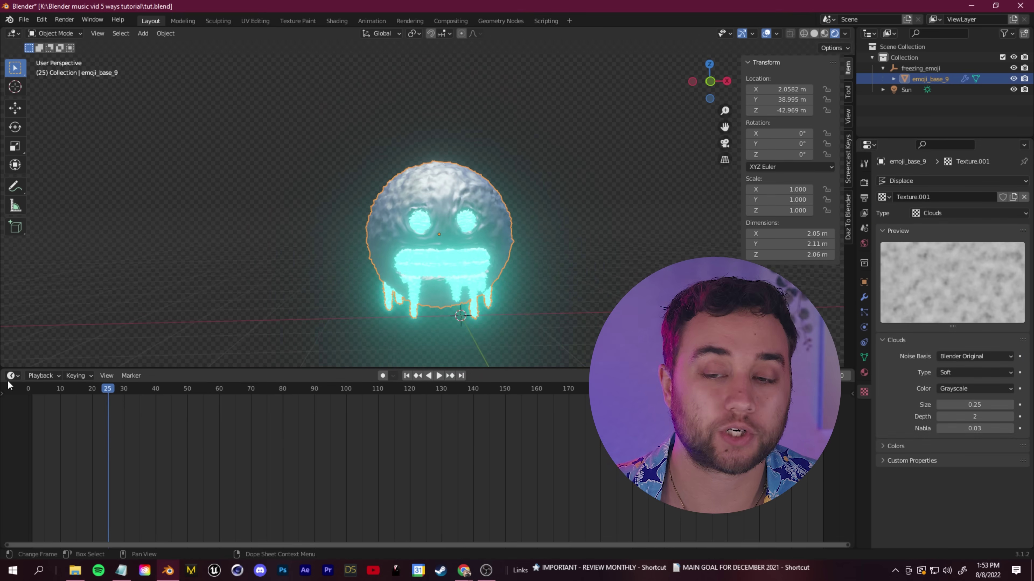
pyautogui.click(11, 376)
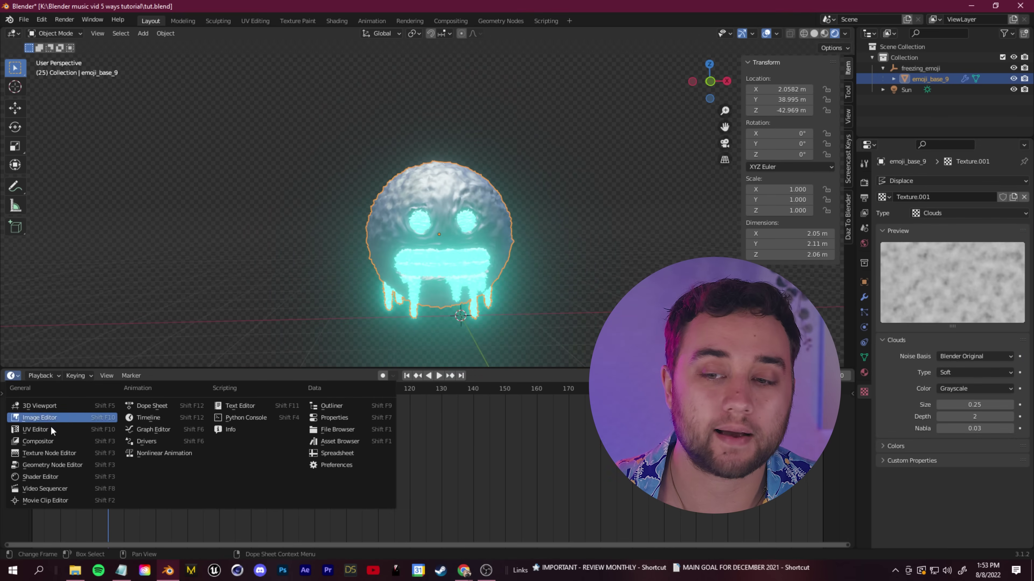
# Step: Keyframe the Displace Strength, view it in the Graph Editor, and start Bake Sound to F-Curves
pyautogui.click(163, 430)
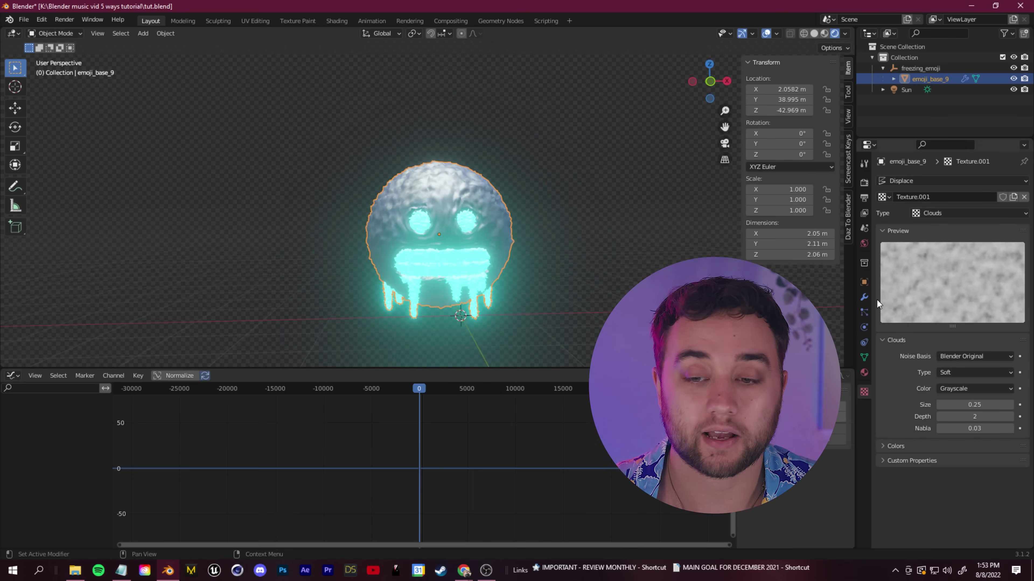
pyautogui.click(864, 297)
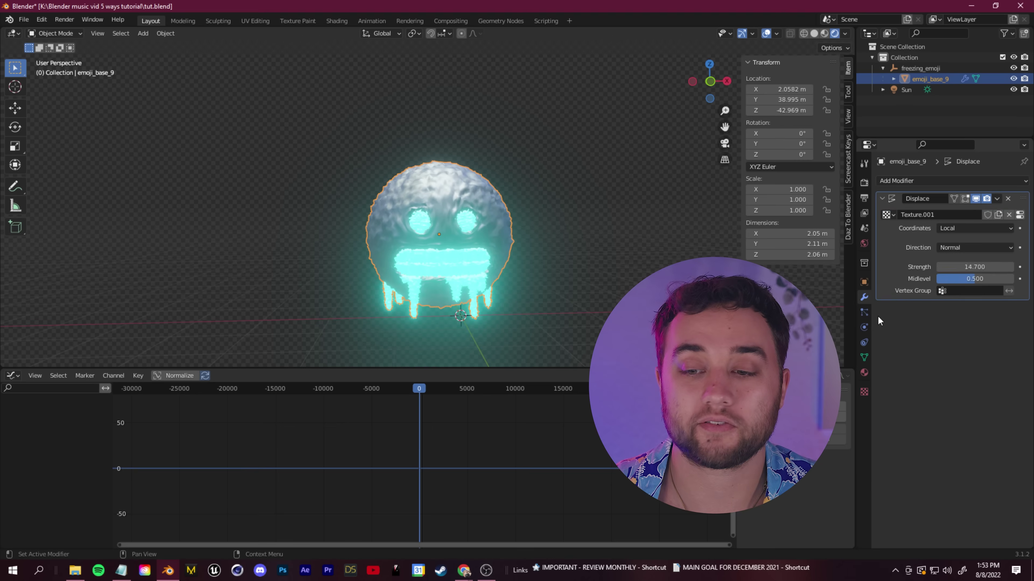
pyautogui.rightClick(973, 265)
pyautogui.click(967, 269)
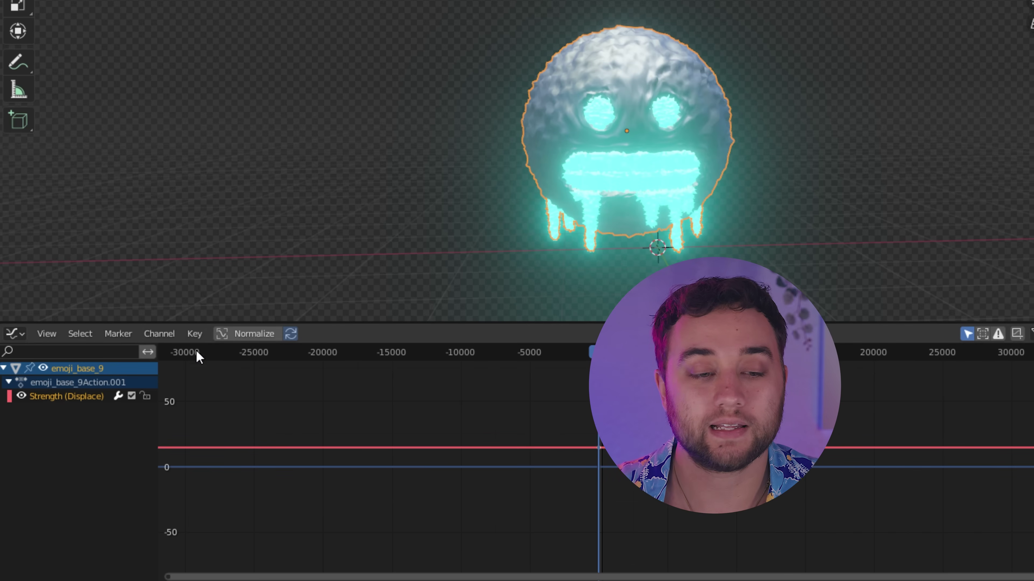
pyautogui.click(195, 333)
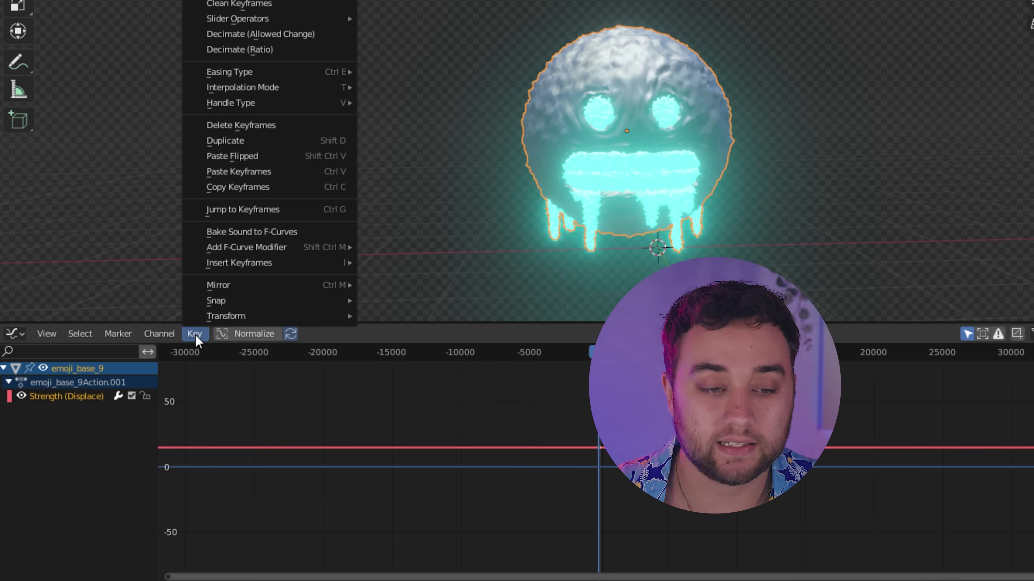
pyautogui.click(279, 233)
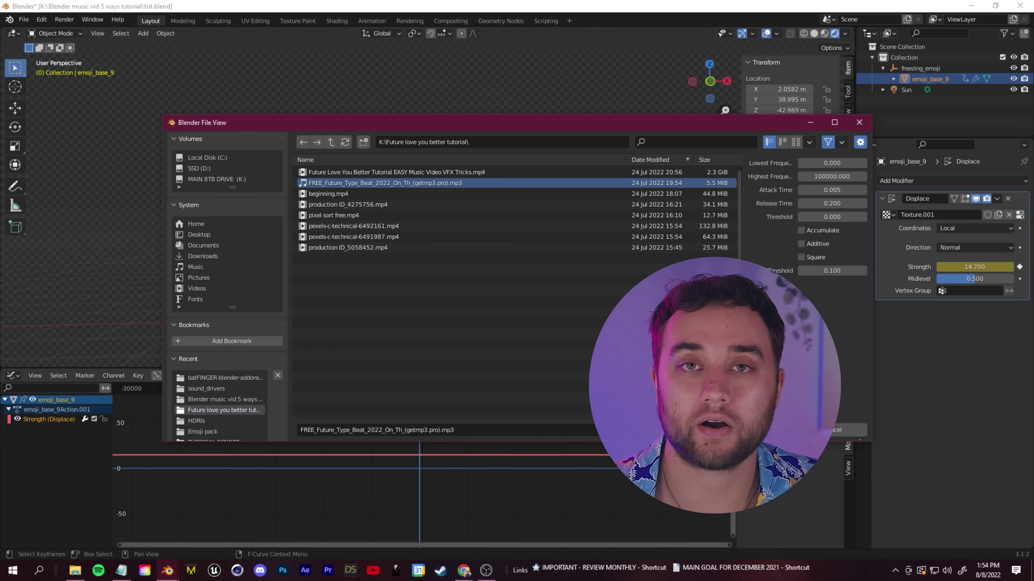
# Step: Bake the beat mp3 onto the Strength curve and scrub to check its audio spikes
pyautogui.press('Return')
pyautogui.scroll(10, 425, 490)
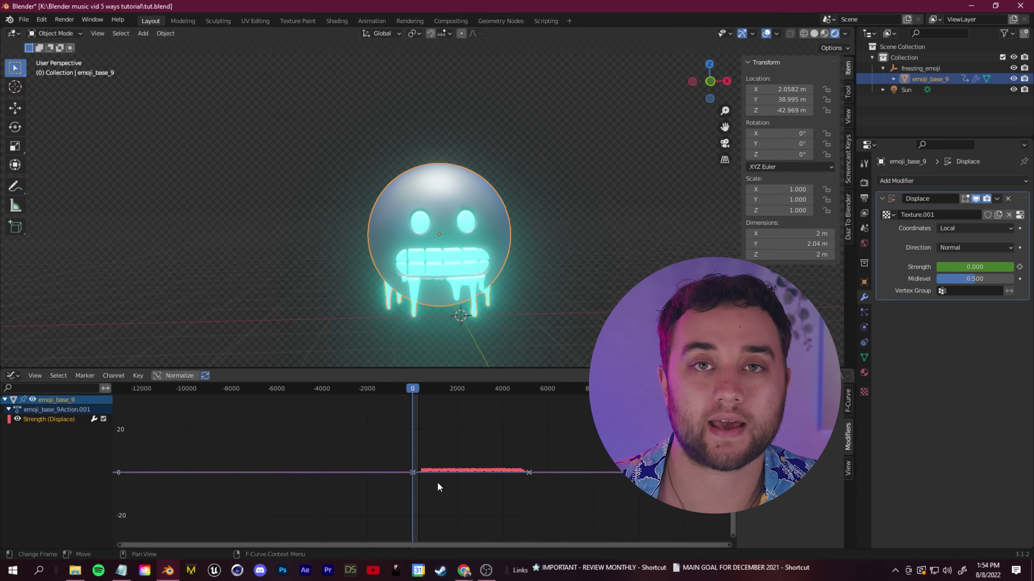
pyautogui.keyDown('ctrl'); pyautogui.hscroll(2, 464, 469); pyautogui.keyUp('ctrl')
pyautogui.moveTo(362, 388); pyautogui.dragTo(360, 419)
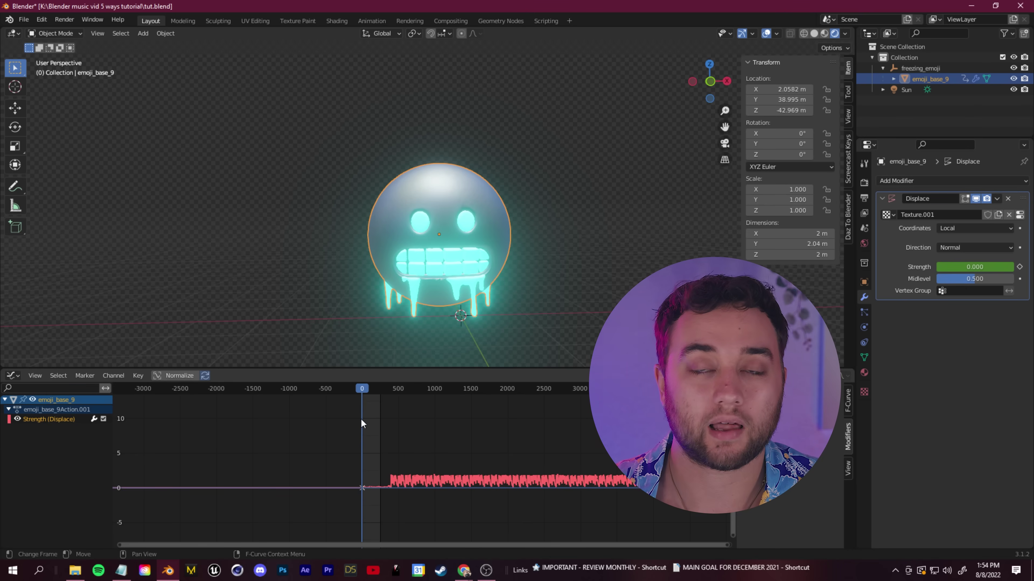
pyautogui.scroll(3, 389, 501)
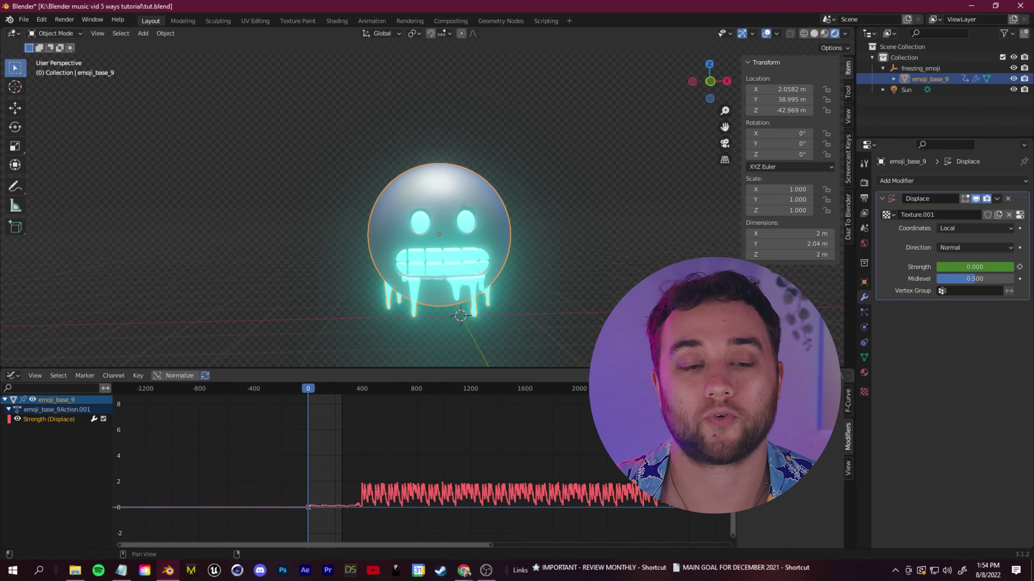
pyautogui.press('n')
pyautogui.press('n')
pyautogui.press('n')
pyautogui.press('n')
pyautogui.press('n')
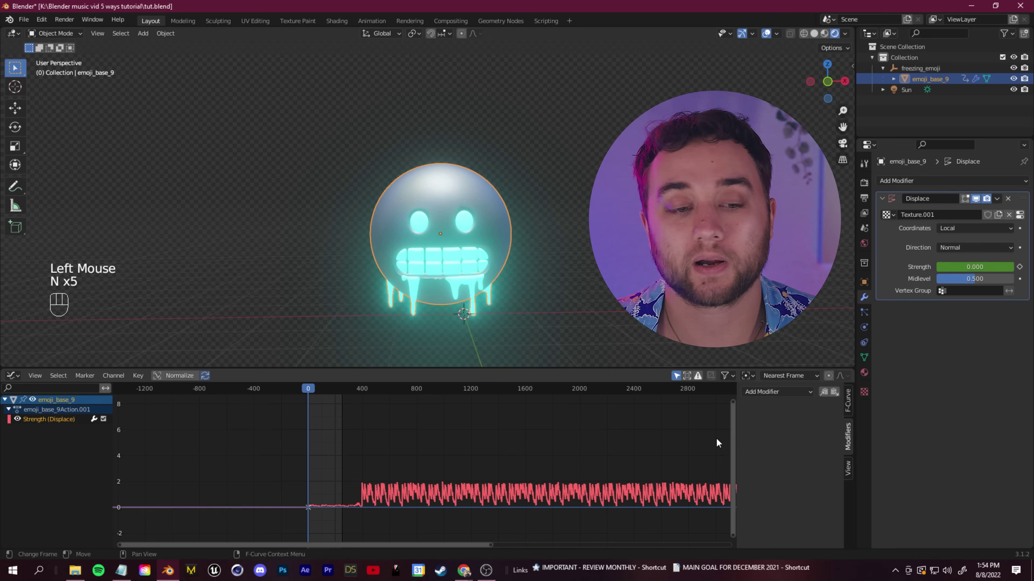
# Step: Add an Envelope modifier with one control point to the Strength curve
pyautogui.click(775, 392)
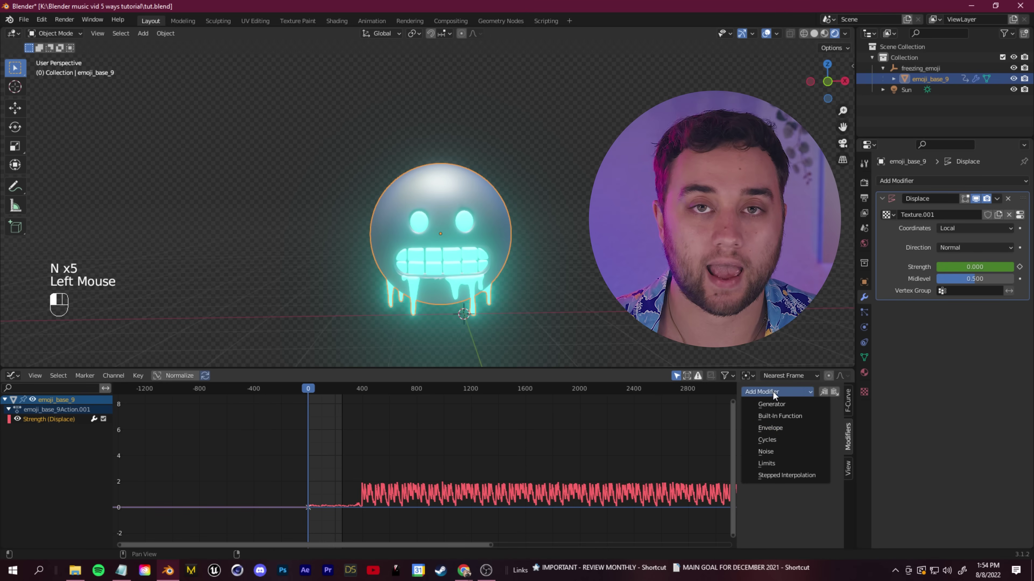
pyautogui.click(780, 428)
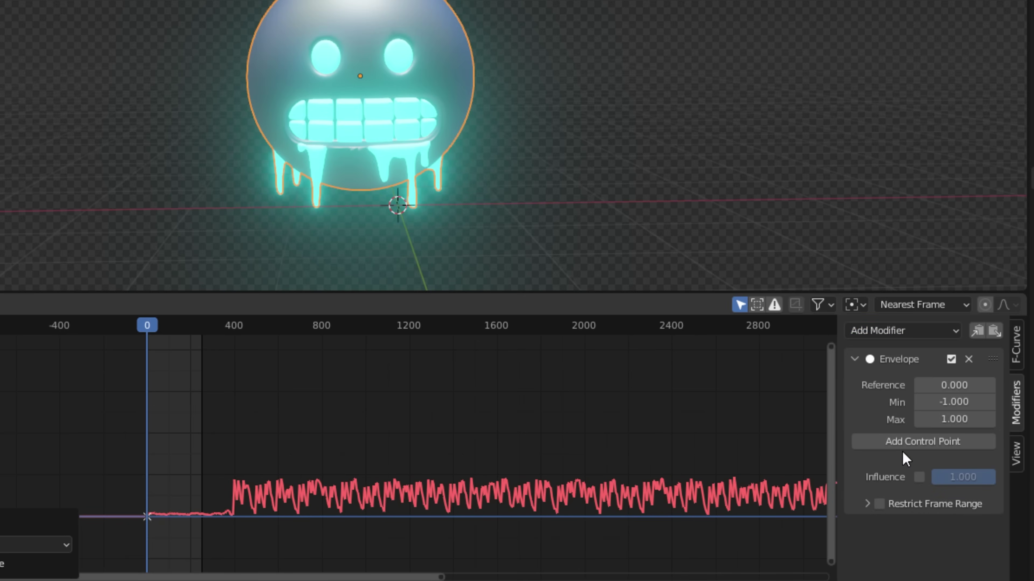
pyautogui.click(913, 444)
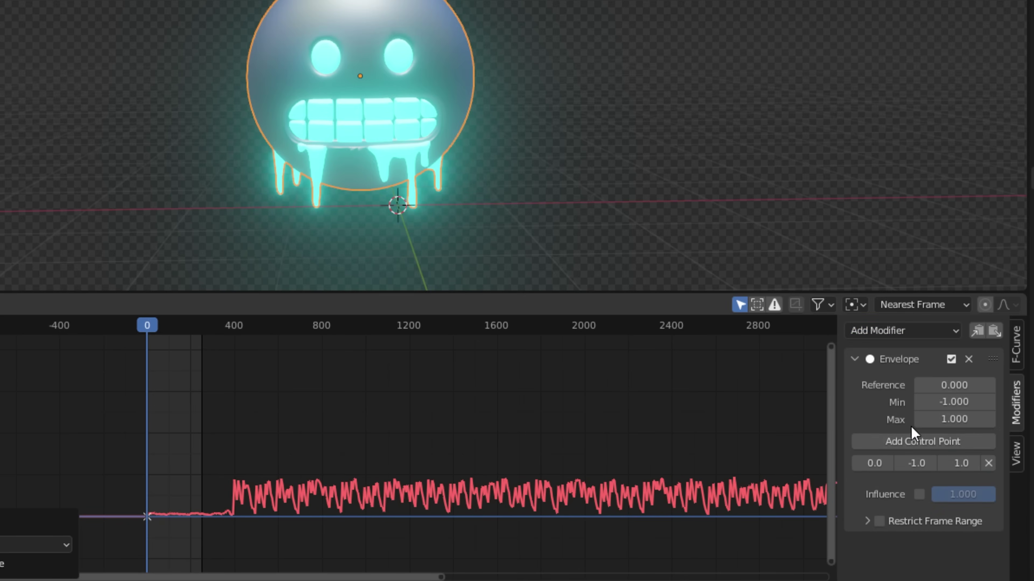
pyautogui.moveTo(916, 463)
pyautogui.mouseDown()
pyautogui.moveTo(887, 463)
pyautogui.moveTo(915, 463)
pyautogui.mouseUp()
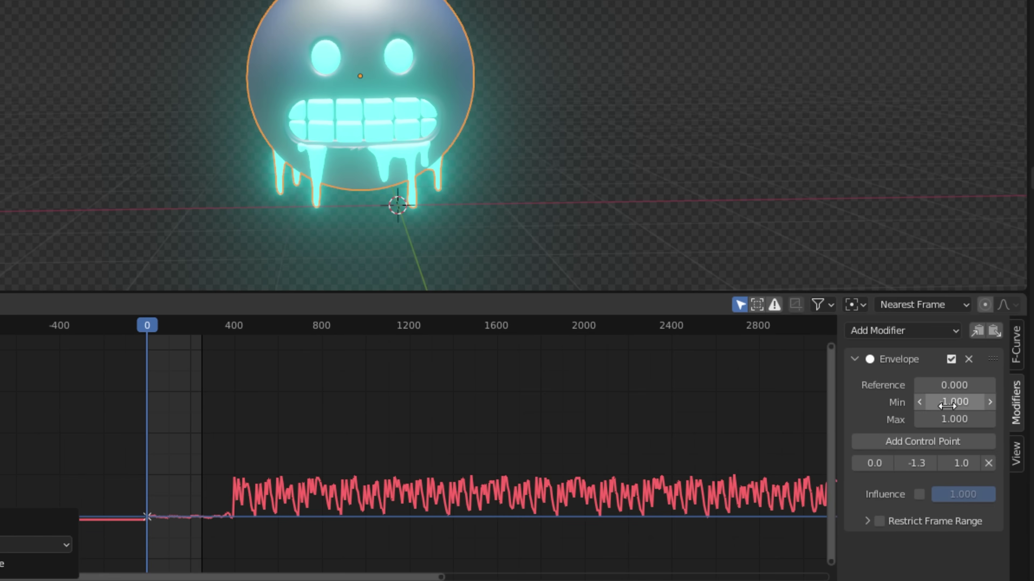
# Step: Tune the envelope Min, Max and control-point lower bound to 0.2, previewing the reshaped animation
pyautogui.moveTo(954, 402); pyautogui.dragTo(986, 402)
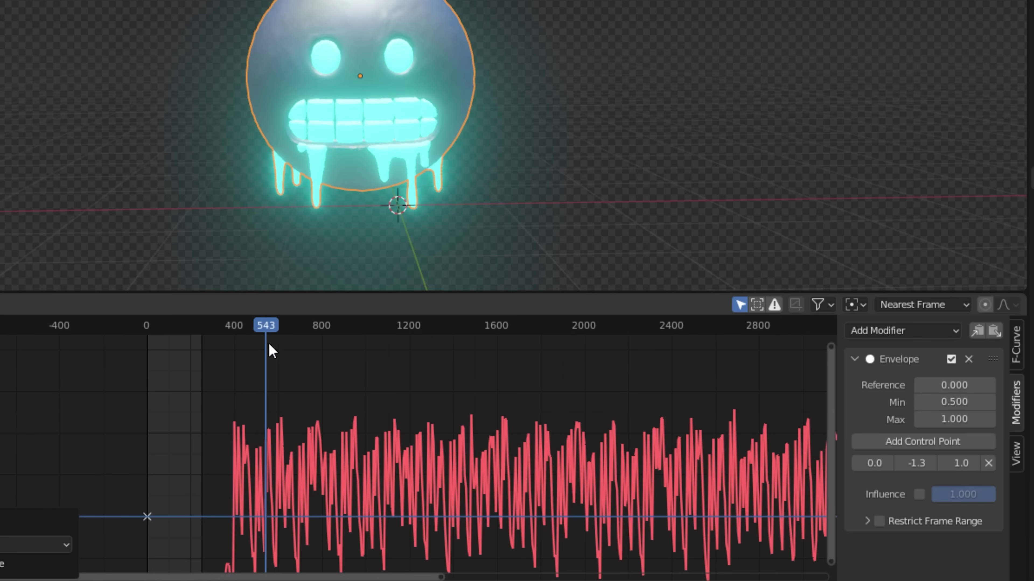
pyautogui.click(922, 402)
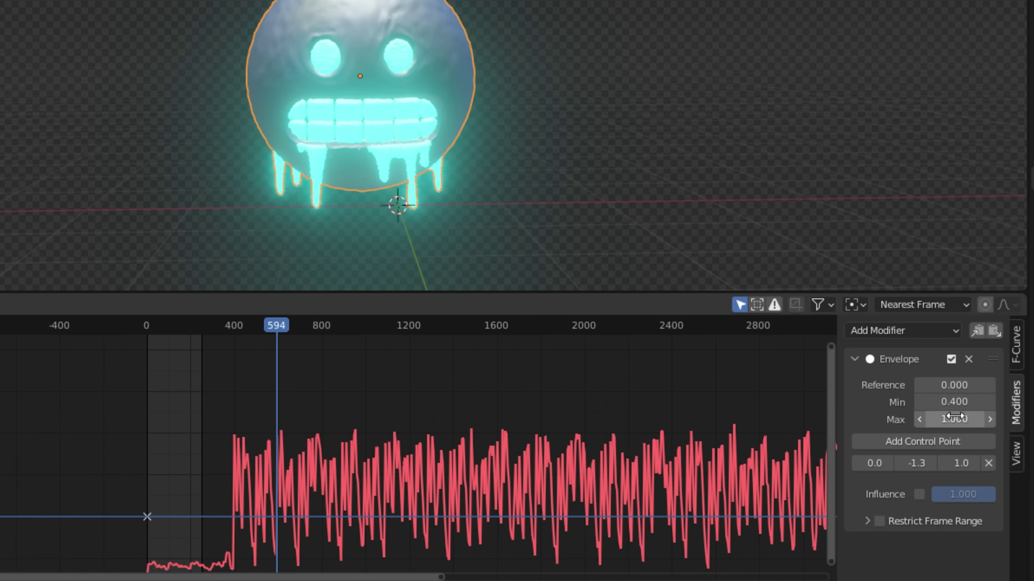
pyautogui.click(920, 419)
pyautogui.click(919, 419)
pyautogui.click(920, 420)
pyautogui.click(920, 420)
pyautogui.press('Home')
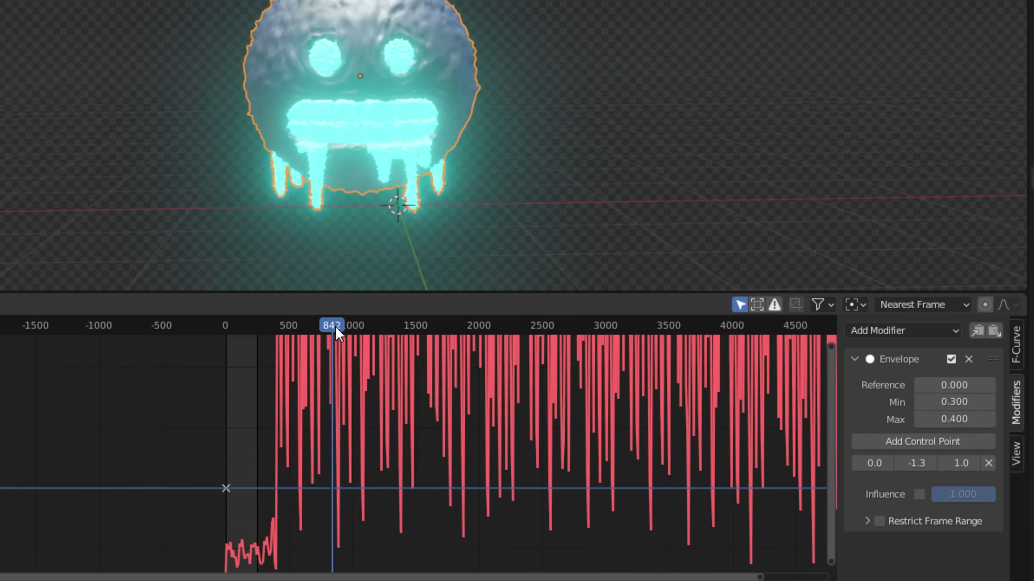
pyautogui.moveTo(330, 328); pyautogui.dragTo(346, 332)
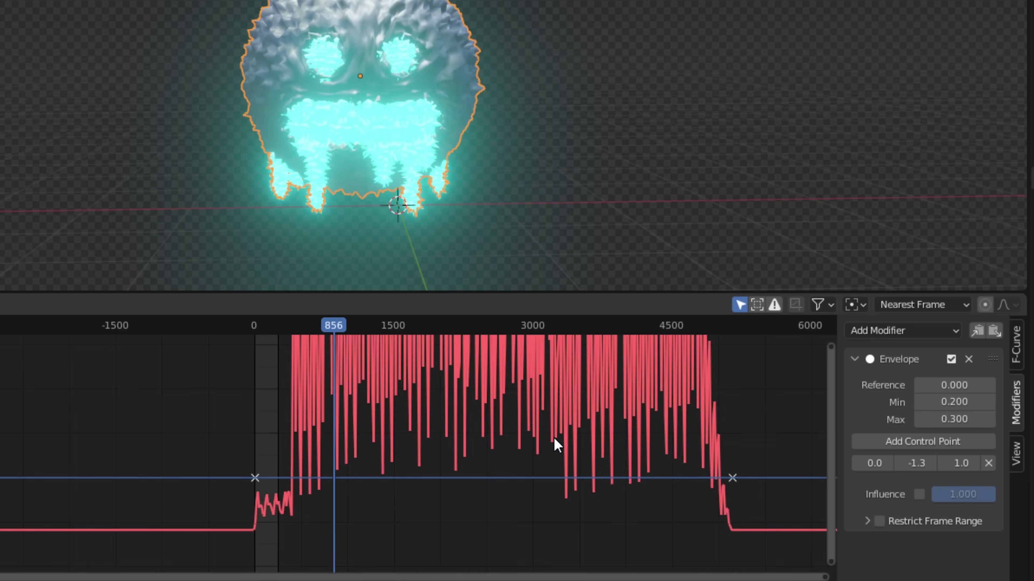
pyautogui.scroll(-3, 554, 443)
pyautogui.moveTo(906, 466)
pyautogui.mouseDown()
pyautogui.moveTo(936, 467)
pyautogui.moveTo(870, 467)
pyautogui.moveTo(891, 466)
pyautogui.mouseUp()
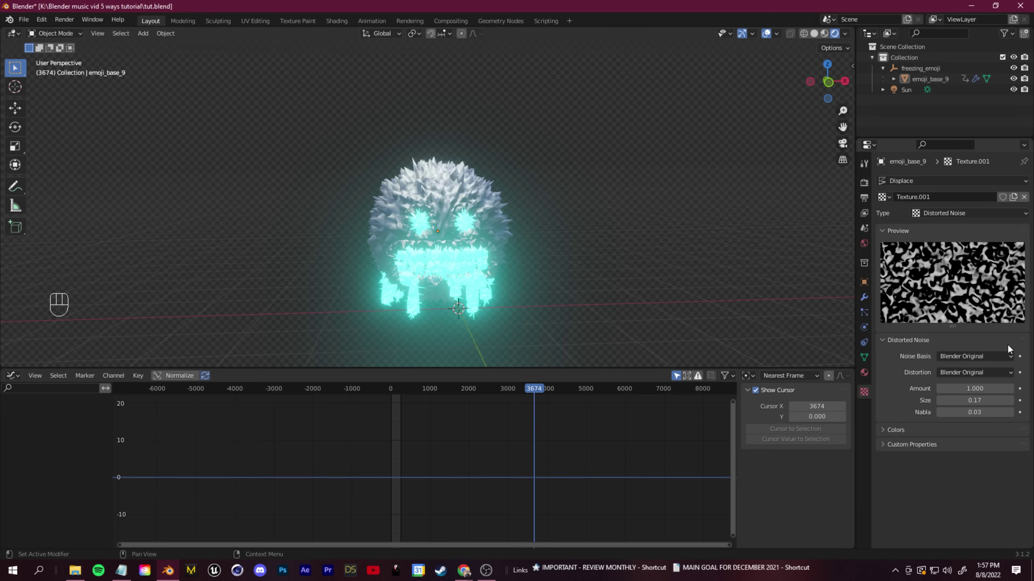
# Step: Switch the displacement texture to Blend with Radial progression and preview several frames
pyautogui.click(939, 213)
pyautogui.click(933, 238)
pyautogui.click(480, 400)
pyautogui.click(461, 400)
pyautogui.click(478, 400)
pyautogui.scroll(2, 556, 293)
pyautogui.scroll(-1, 556, 293)
pyautogui.click(427, 400)
pyautogui.click(973, 356)
pyautogui.click(957, 455)
pyautogui.click(501, 401)
# Step: Try Clouds and then a spotty noise texture type on the emoji
pyautogui.click(557, 389)
pyautogui.click(990, 210)
pyautogui.click(924, 235)
pyautogui.click(546, 403)
pyautogui.click(973, 212)
pyautogui.click(960, 273)
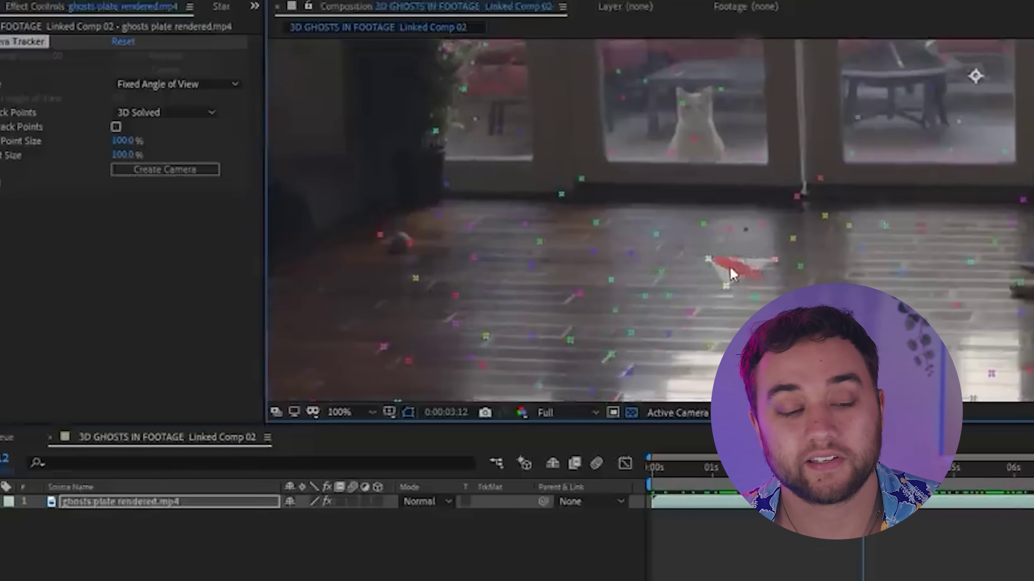
# Step: Create a solid and camera from the tracked points, then orbit the AC Cobra to front-left
pyautogui.rightClick(738, 270)
pyautogui.click(936, 322)
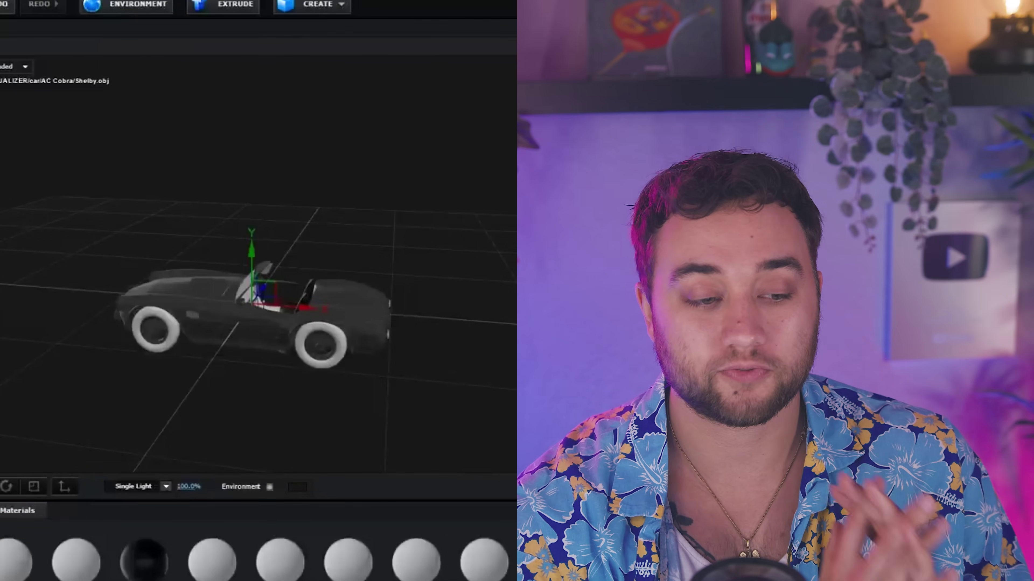
pyautogui.moveTo(215, 330); pyautogui.dragTo(382, 334)
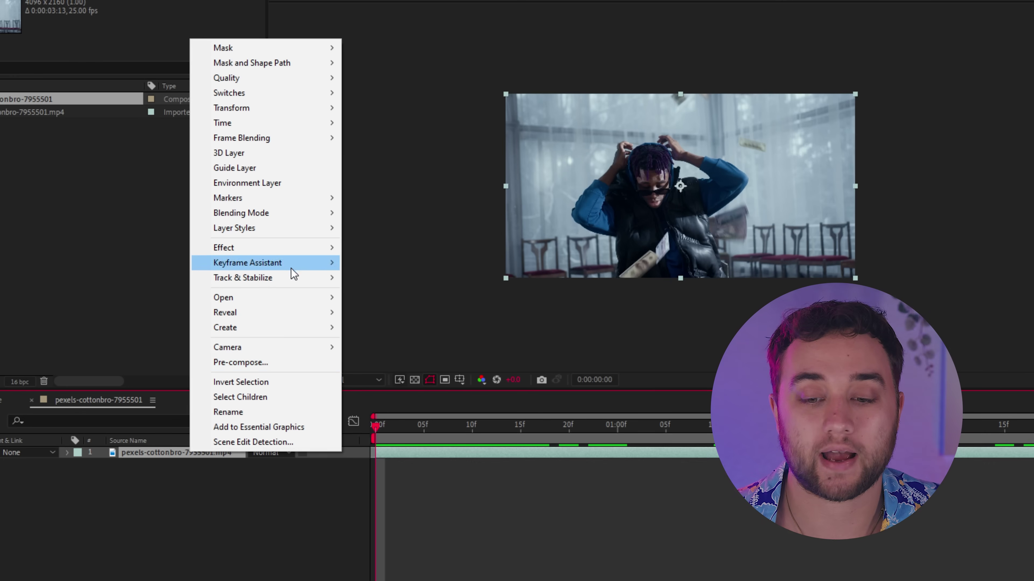
# Step: Camera-track the music-video footage, review the solve, and tilt the red solid onto the jacket
pyautogui.moveTo(294, 278)
pyautogui.click(387, 278)
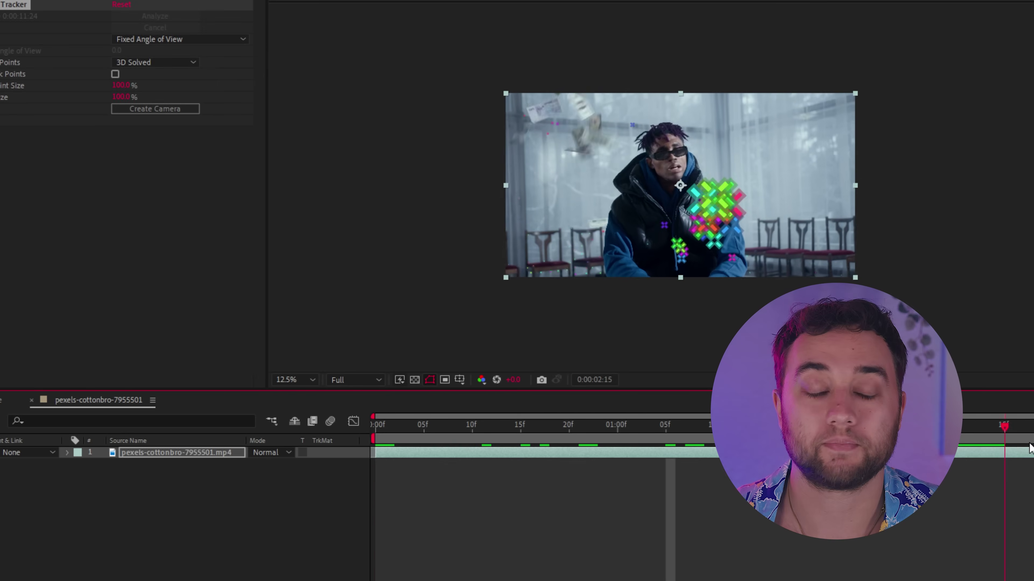
pyautogui.moveTo(1005, 449); pyautogui.dragTo(684, 457)
pyautogui.press('space')
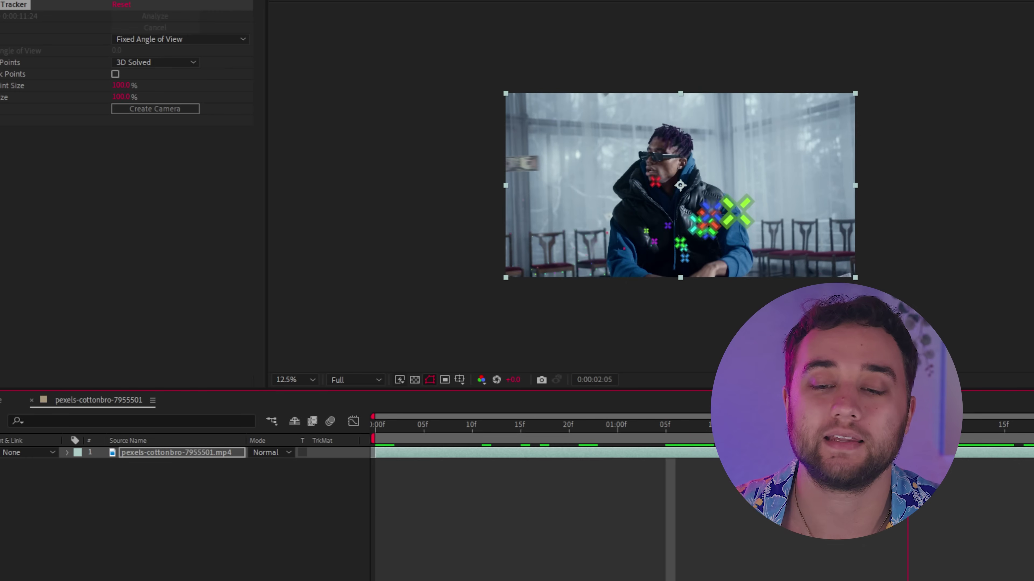
pyautogui.scroll(2, 672, 208)
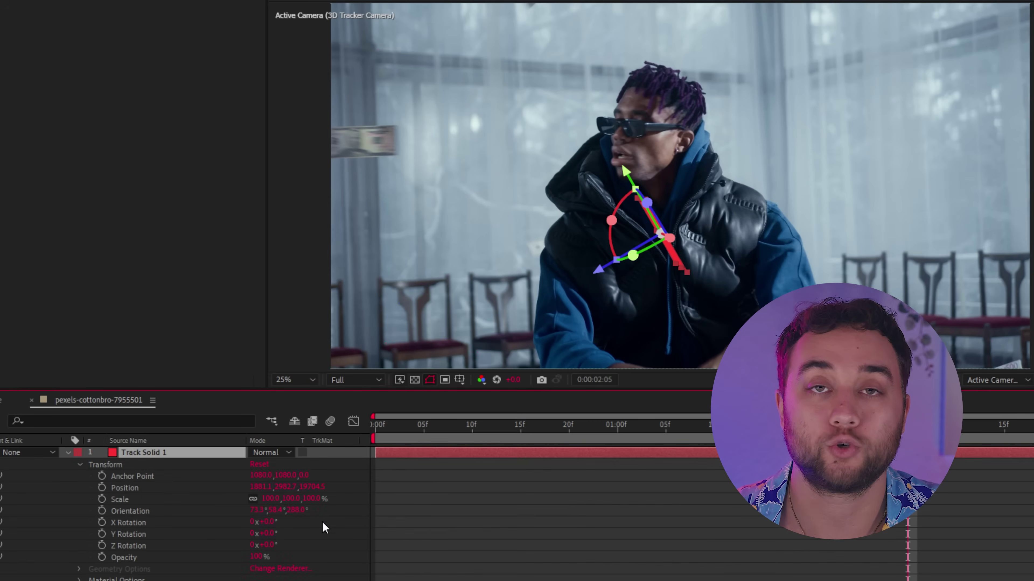
pyautogui.moveTo(299, 510); pyautogui.dragTo(310, 514)
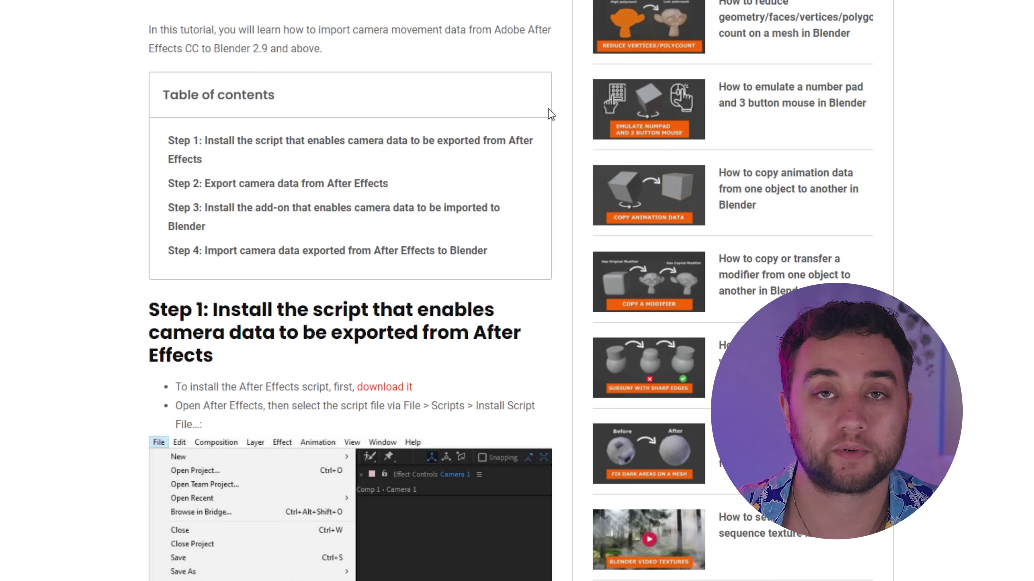
pyautogui.scroll(10, 550, 109)
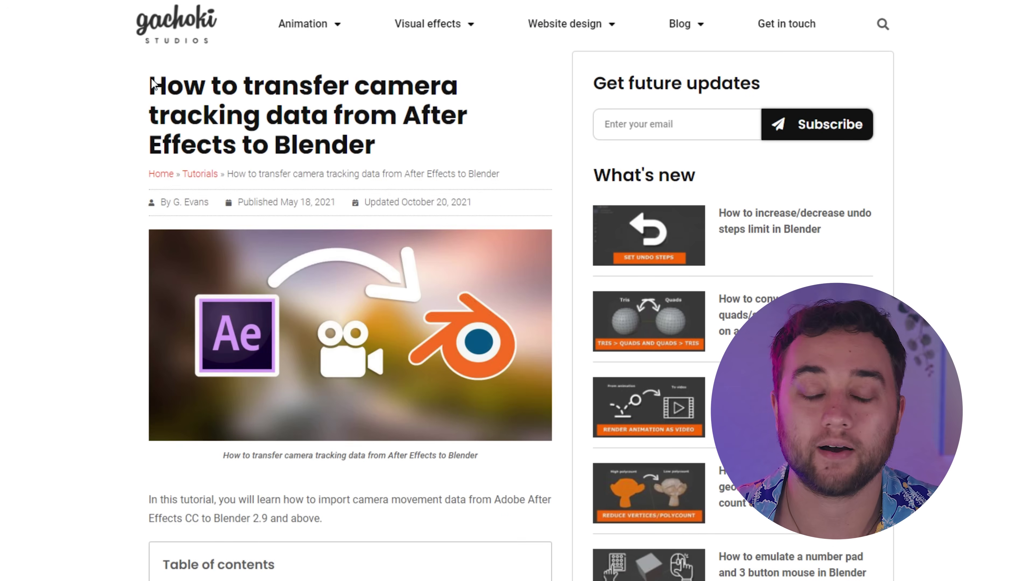
# Step: Scroll the Gachoki Studios article to its table of contents and Step 1 on the export script
pyautogui.scroll(-7, 77, 311)
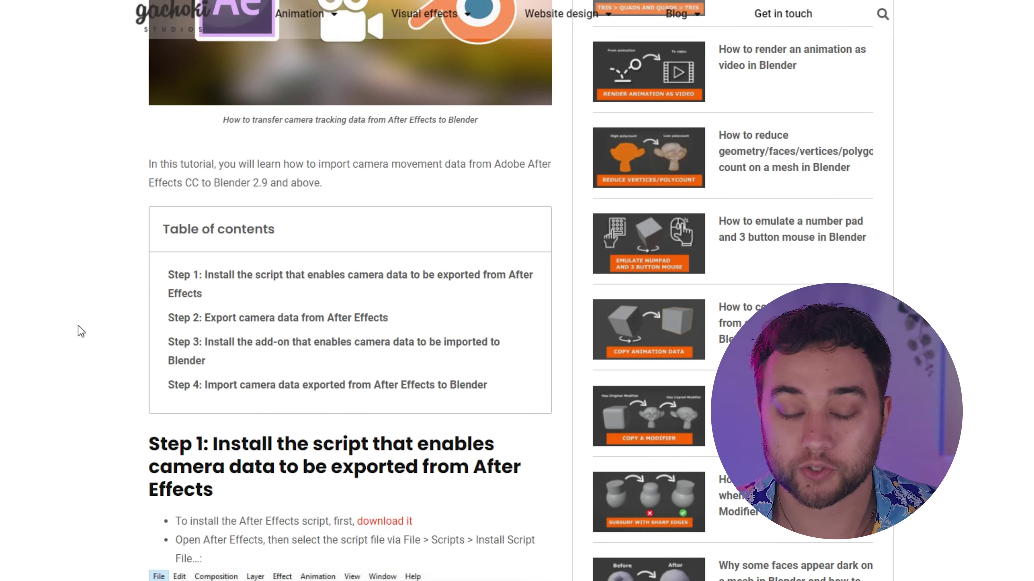
pyautogui.scroll(-2, 348, 444)
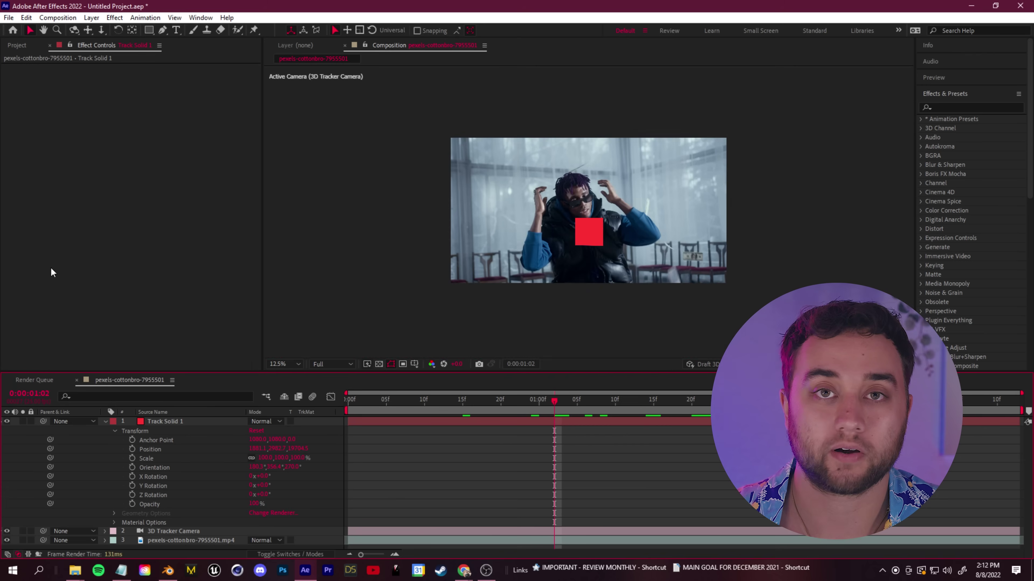
# Step: Run the composition-export JSX script via File > Scripts > Run Script File
pyautogui.hotkey('alt', 'f')
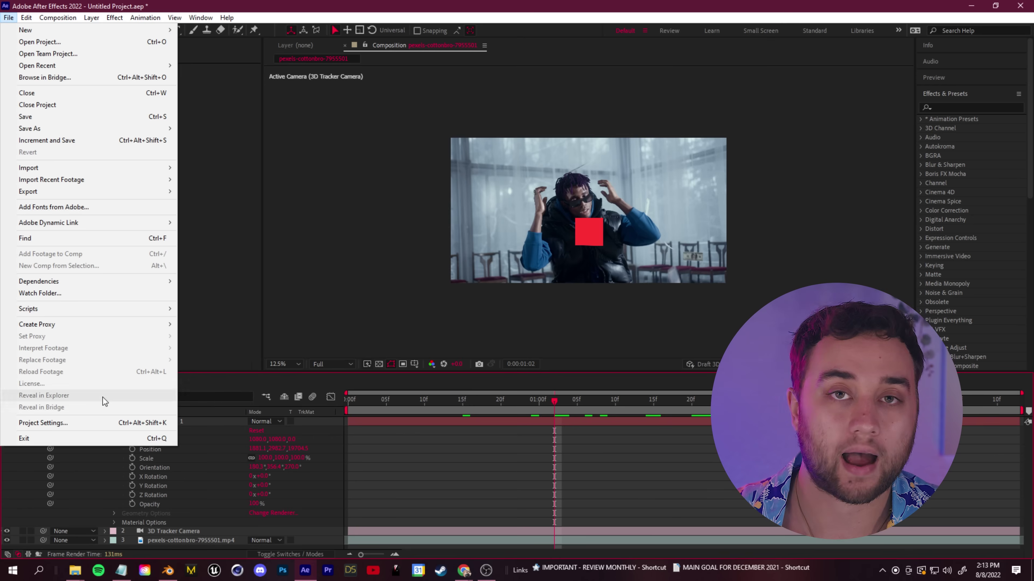
pyautogui.click(340, 348)
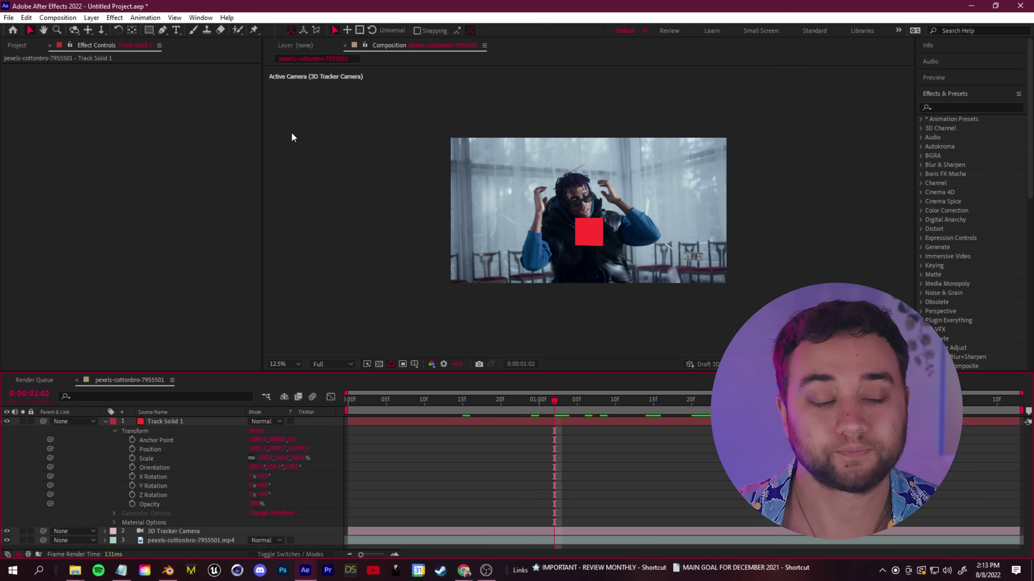
pyautogui.hotkey('alt', 'f')
pyautogui.moveTo(100, 314)
pyautogui.click(250, 307)
pyautogui.click(175, 112)
pyautogui.press('Return')
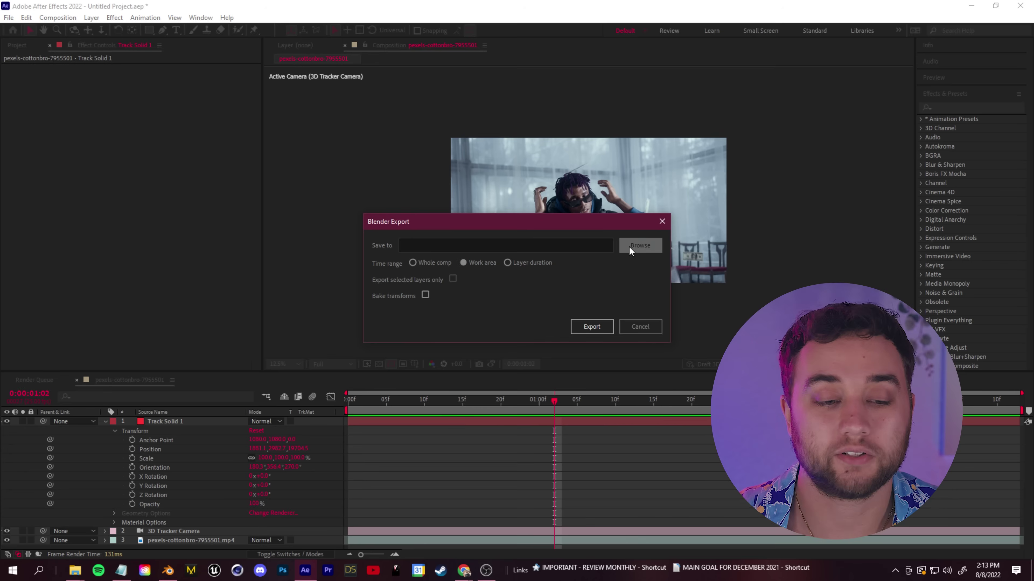
# Step: Choose a save location and name, then export the tracked camera data as JSON for Blender
pyautogui.click(630, 246)
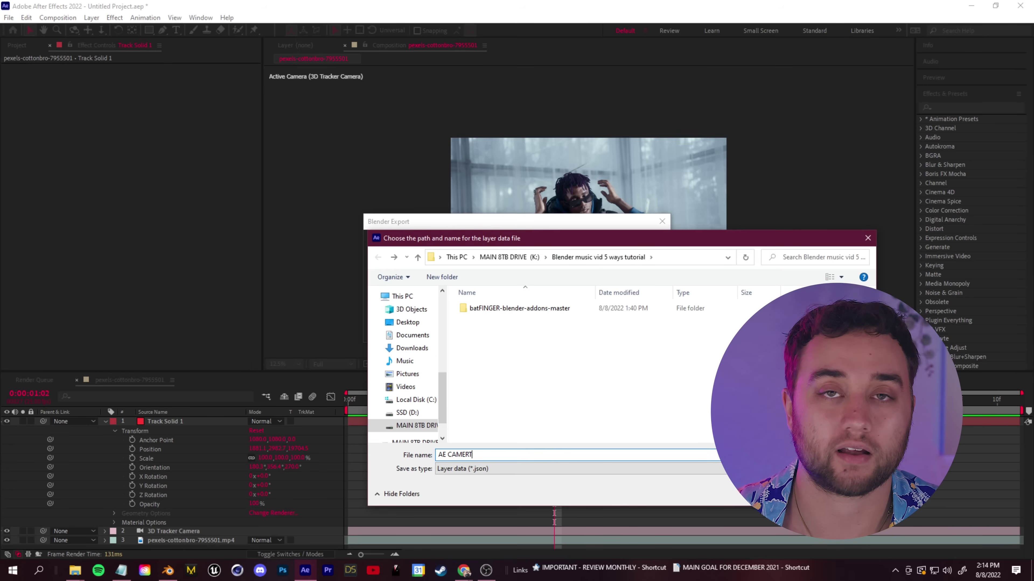
pyautogui.press('Return')
pyautogui.click(590, 329)
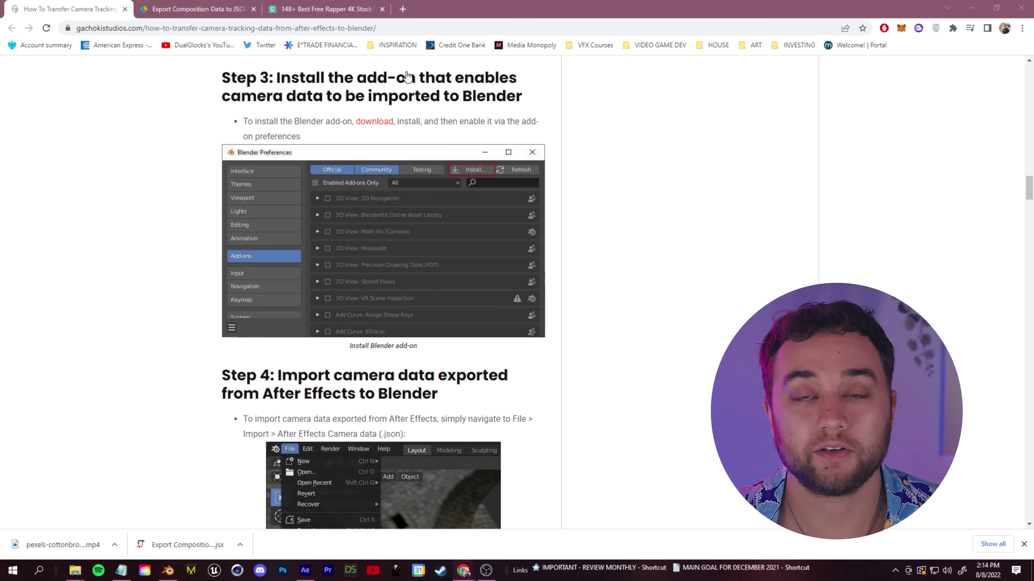
pyautogui.scroll(-4, 407, 76)
pyautogui.scroll(6, 159, 195)
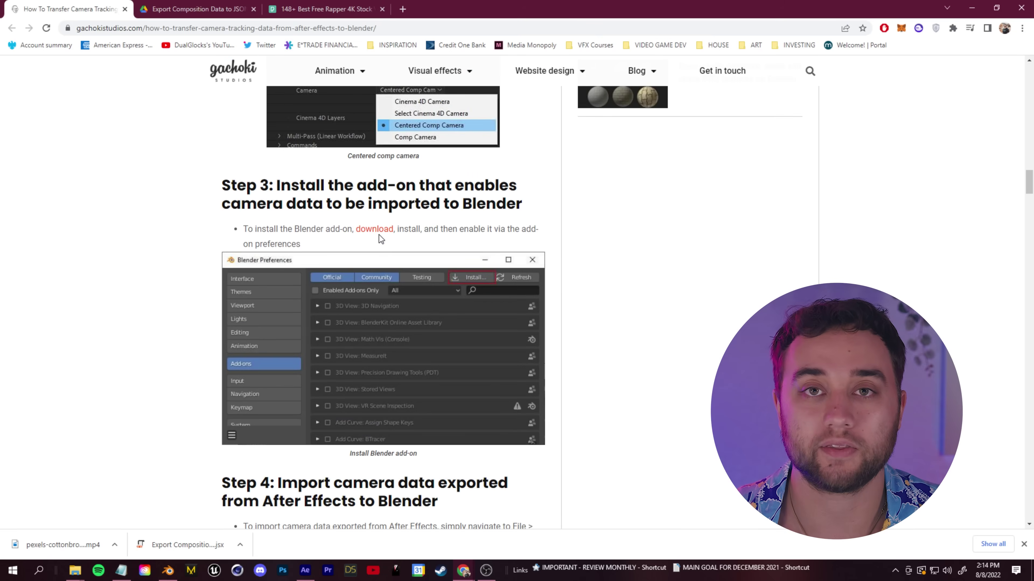
# Step: Download the Blender import add-on, then bring up Blender's Edit menu
pyautogui.click(379, 234)
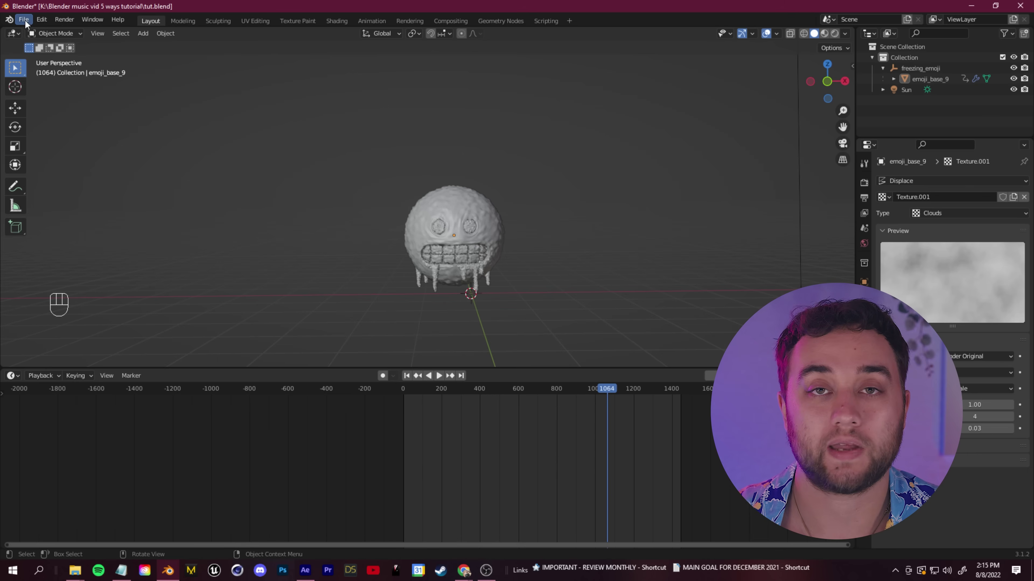
pyautogui.click(24, 19)
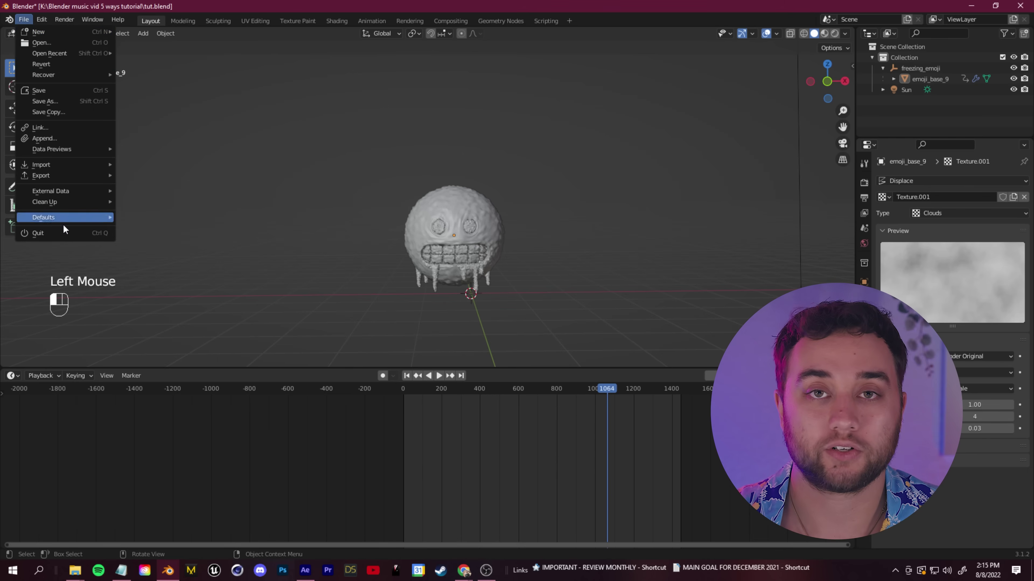
pyautogui.click(41, 21)
# Step: In Blender Preferences, install the import-comp-to-blender.py add-on from file
pyautogui.click(94, 173)
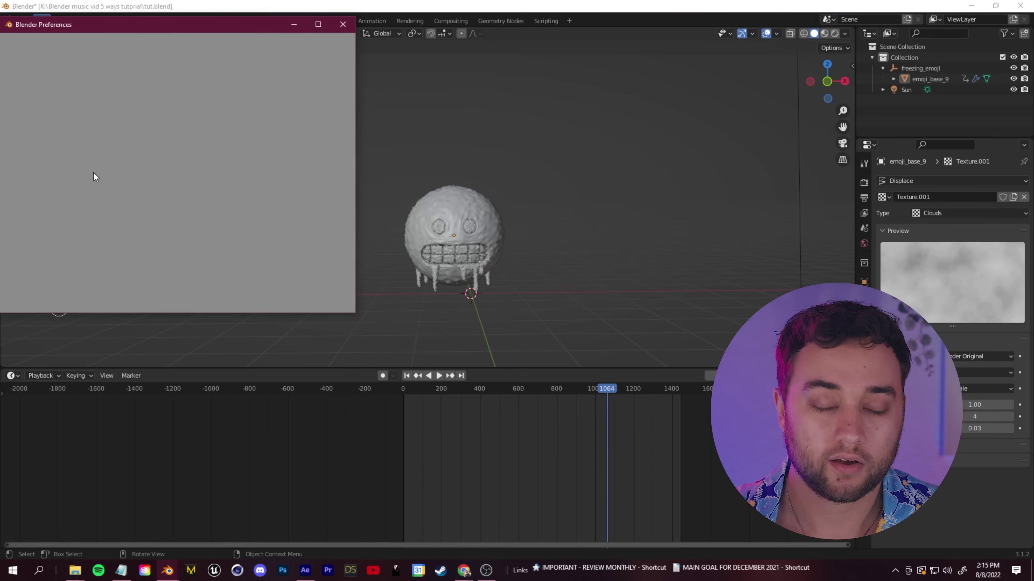
pyautogui.moveTo(97, 23); pyautogui.dragTo(132, 27)
pyautogui.click(304, 49)
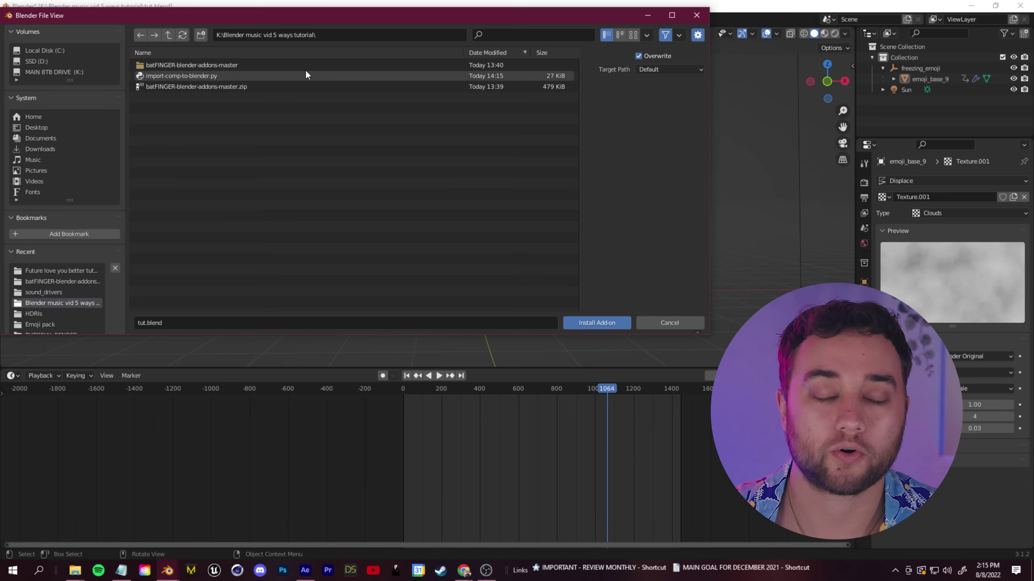
pyautogui.click(306, 75)
pyautogui.click(601, 323)
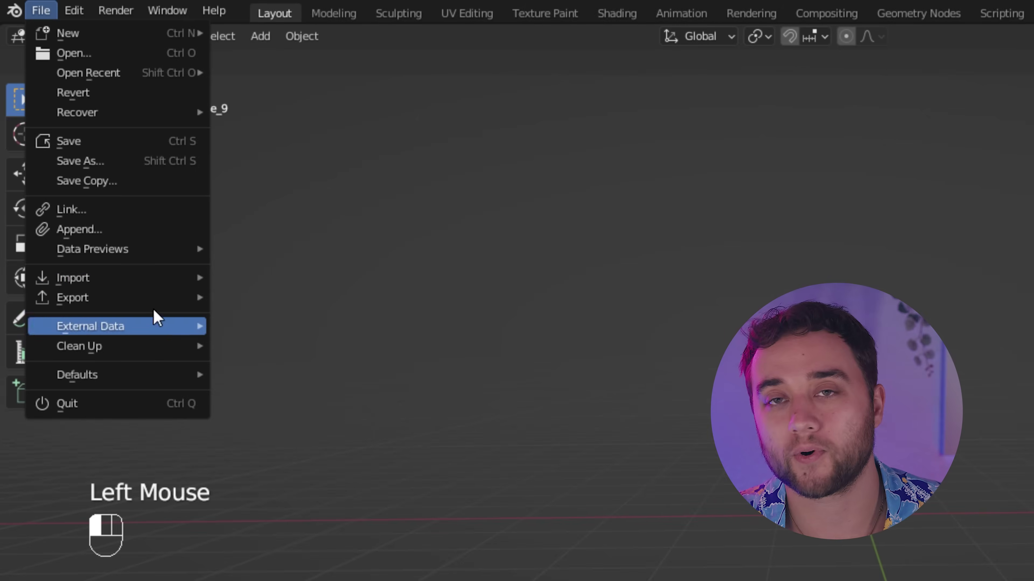
# Step: Import AE CAMERA DATA.json as After Effects data and orbit to view the objects
pyautogui.moveTo(148, 279)
pyautogui.click(379, 534)
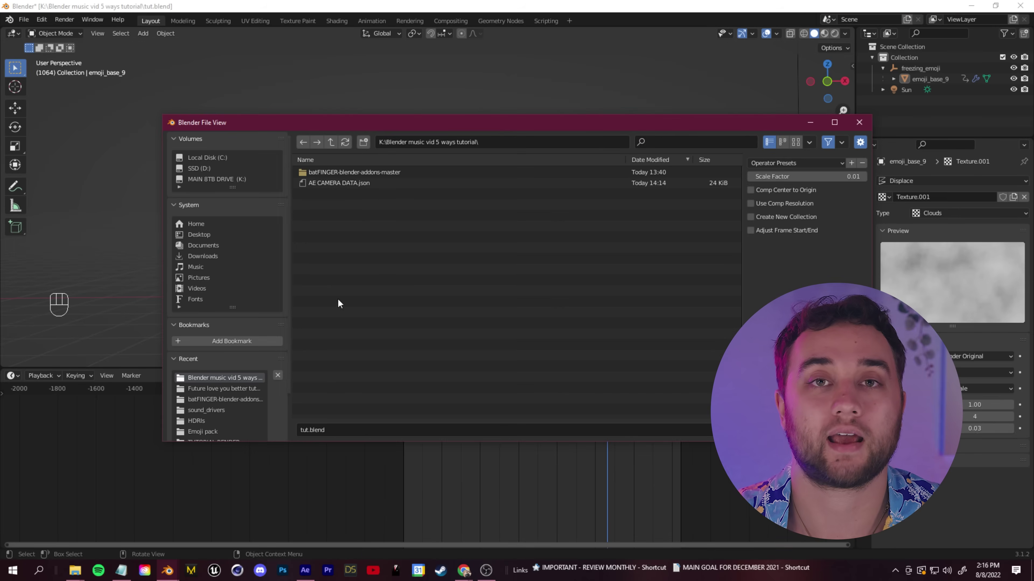
pyautogui.click(366, 184)
pyautogui.click(773, 430)
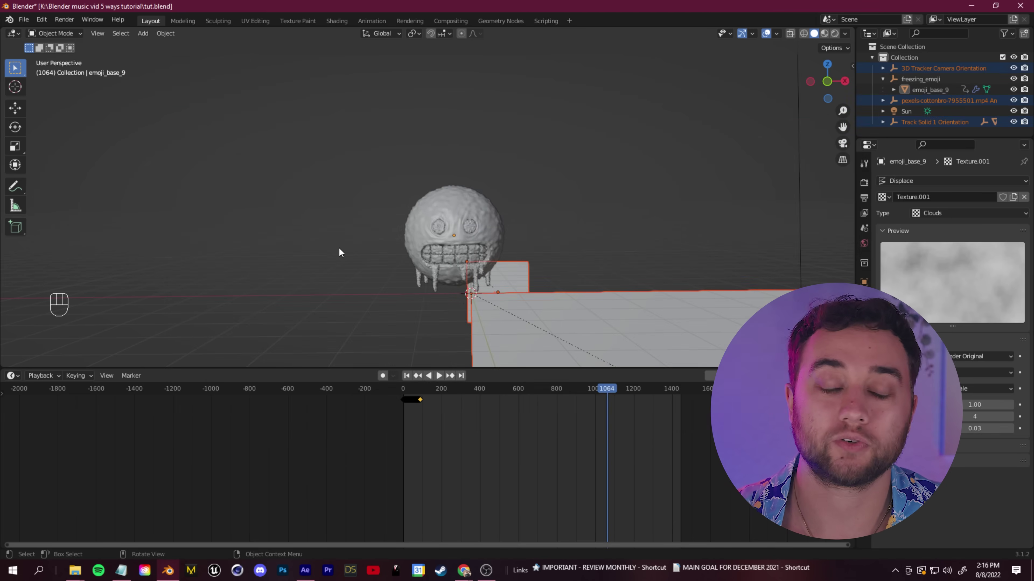
pyautogui.scroll(-7, 354, 259)
pyautogui.moveTo(348, 244)
pyautogui.mouseDown(button='middle')
pyautogui.moveTo(420, 254)
pyautogui.moveTo(346, 239)
pyautogui.mouseUp(button='middle')
# Step: Look through the 3D Tracker Camera, scrub the timeline to check its motion, then select the footage plane
pyautogui.click(884, 68)
pyautogui.click(892, 90)
pyautogui.click(929, 93)
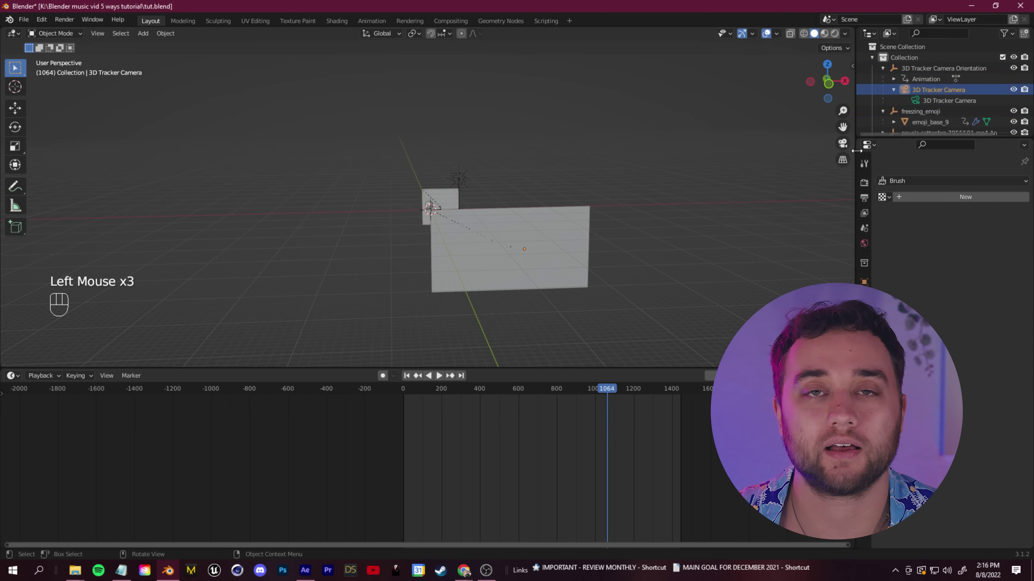
pyautogui.click(842, 143)
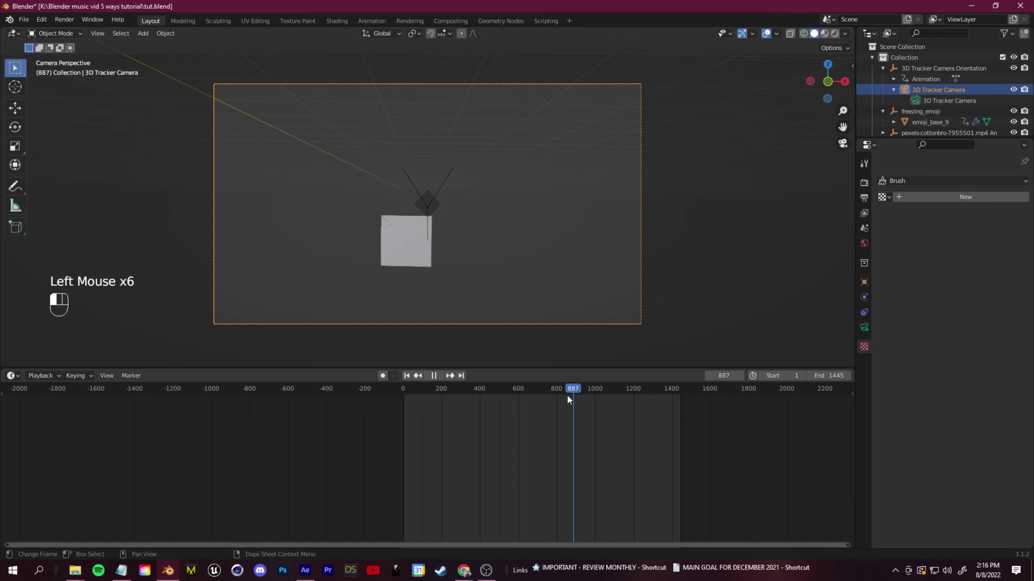
pyautogui.moveTo(423, 403); pyautogui.dragTo(560, 401)
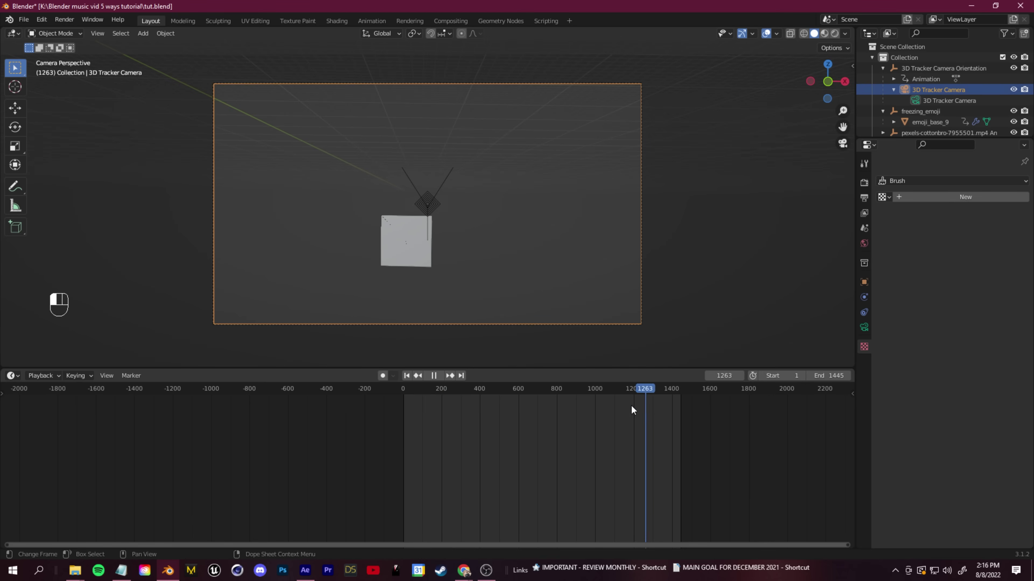
pyautogui.moveTo(422, 412); pyautogui.dragTo(405, 409)
pyautogui.press('space')
pyautogui.doubleClick(538, 240)
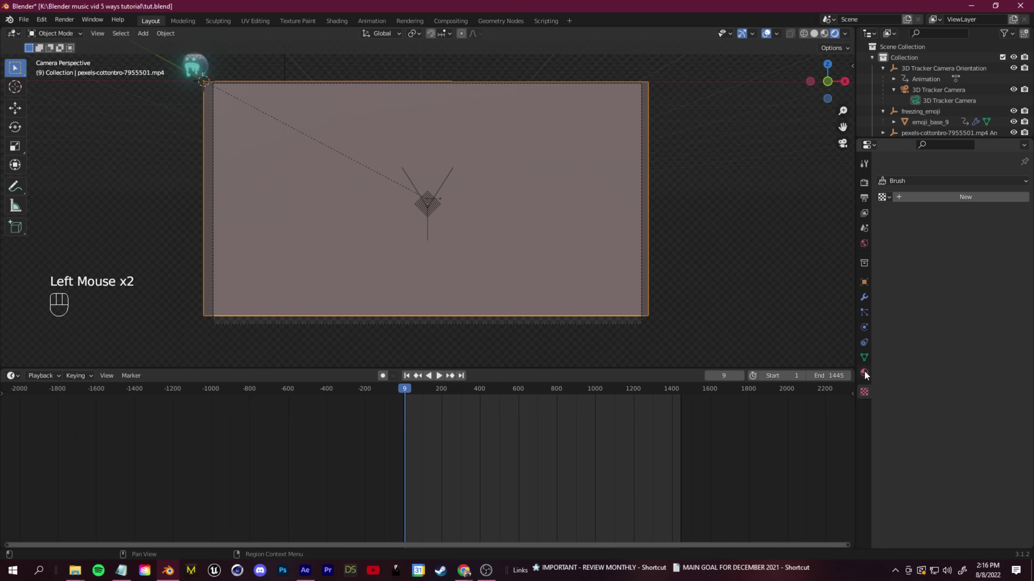
# Step: Give the footage plane a new material and wire an Image Texture's Color into Emission
pyautogui.click(931, 228)
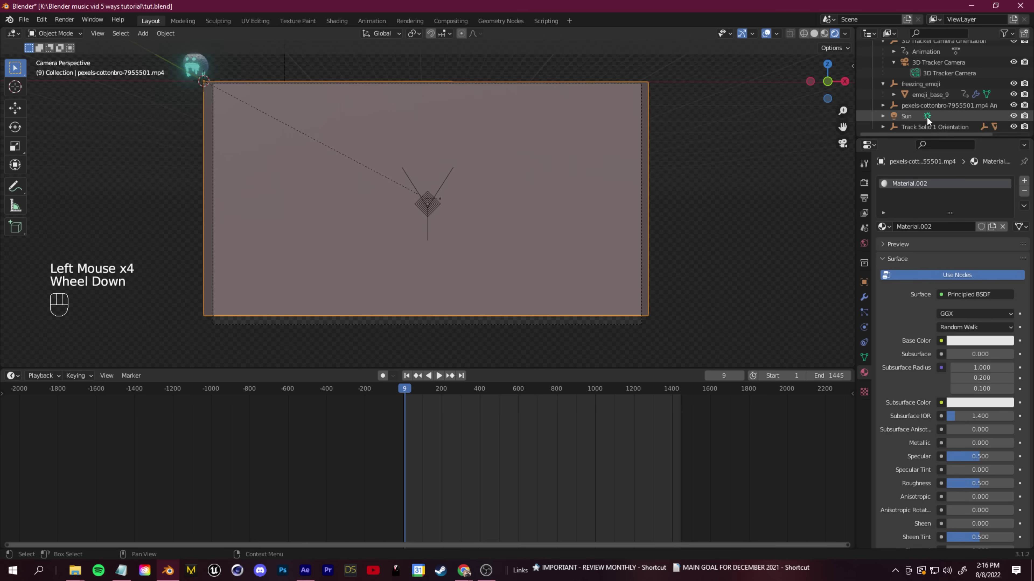
pyautogui.click(610, 256)
pyautogui.click(12, 375)
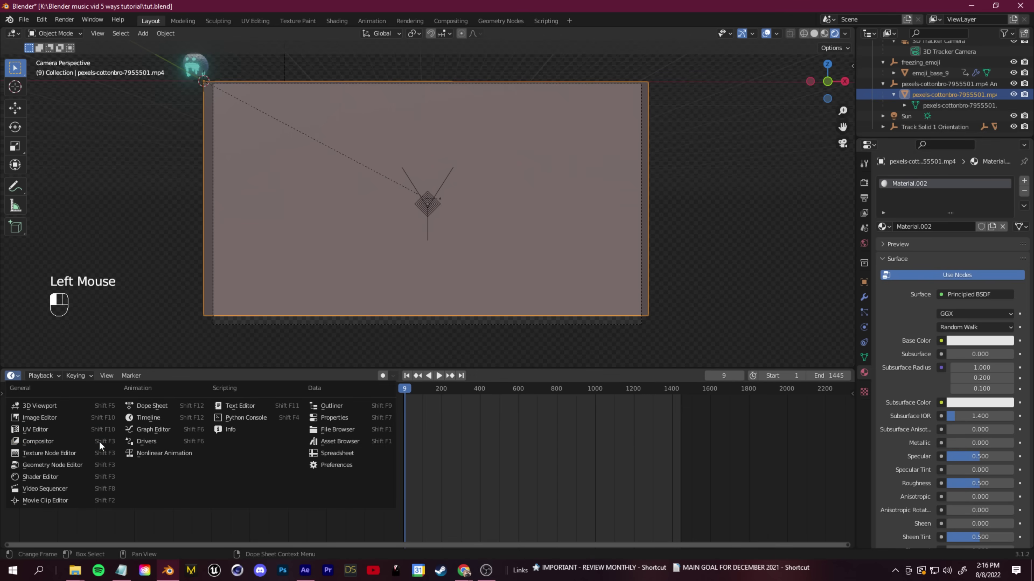
pyautogui.click(73, 480)
pyautogui.click(370, 432)
pyautogui.moveTo(307, 480); pyautogui.dragTo(411, 447, button='middle')
pyautogui.hotkey('shift', 'a')
pyautogui.moveTo(527, 517); pyautogui.dragTo(537, 500)
# Step: Load the music-video mp4 into the texture, enable Auto Refresh, and raise the Start Frame
pyautogui.click(429, 417)
pyautogui.click(460, 183)
pyautogui.click(750, 426)
pyautogui.scroll(3, 469, 491)
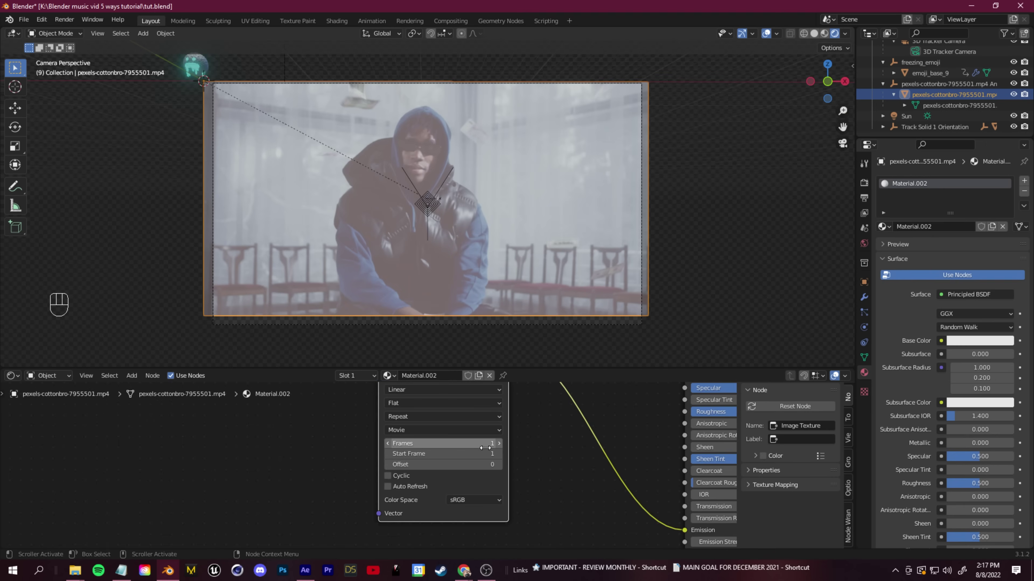
pyautogui.click(389, 487)
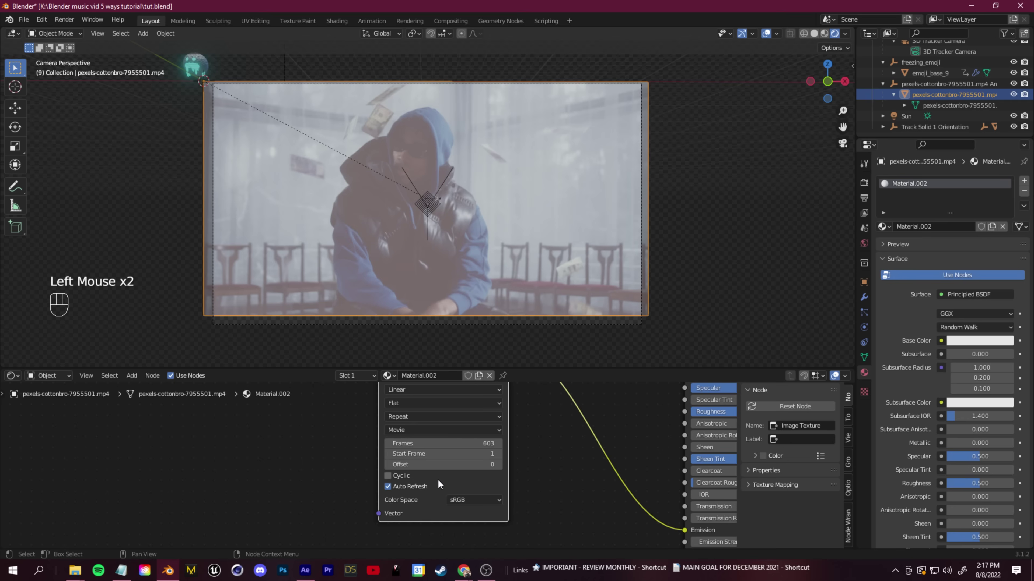
pyautogui.moveTo(444, 454); pyautogui.dragTo(464, 453)
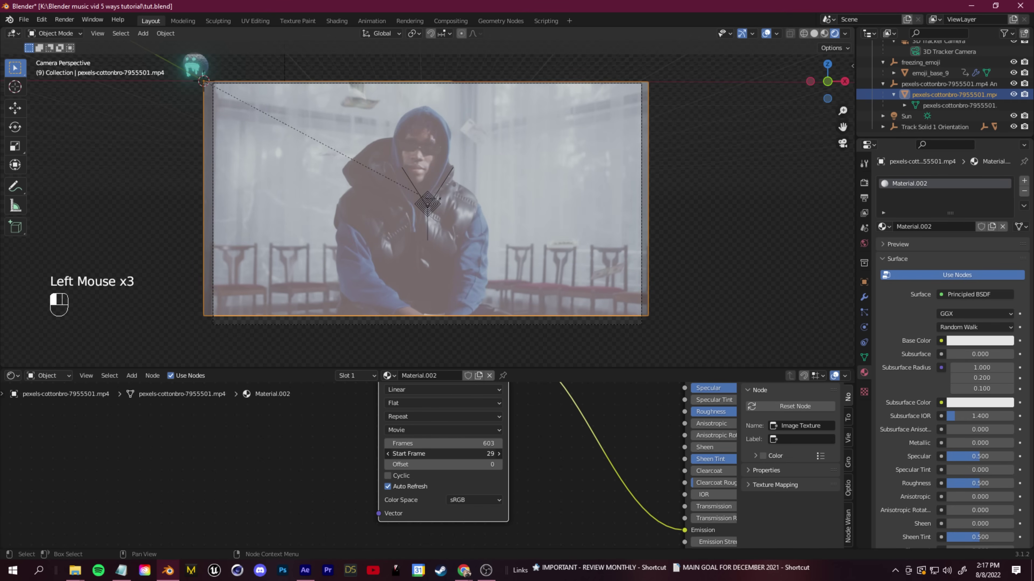
pyautogui.click(499, 455)
# Step: Step the Start Frame up once more, then delete the footage plane
pyautogui.click(499, 454)
pyautogui.click(499, 455)
pyautogui.click(499, 454)
pyautogui.scroll(-2, 529, 244)
pyautogui.click(933, 95)
pyautogui.press('Delete')
pyautogui.scroll(2, 476, 281)
pyautogui.scroll(-1, 448, 260)
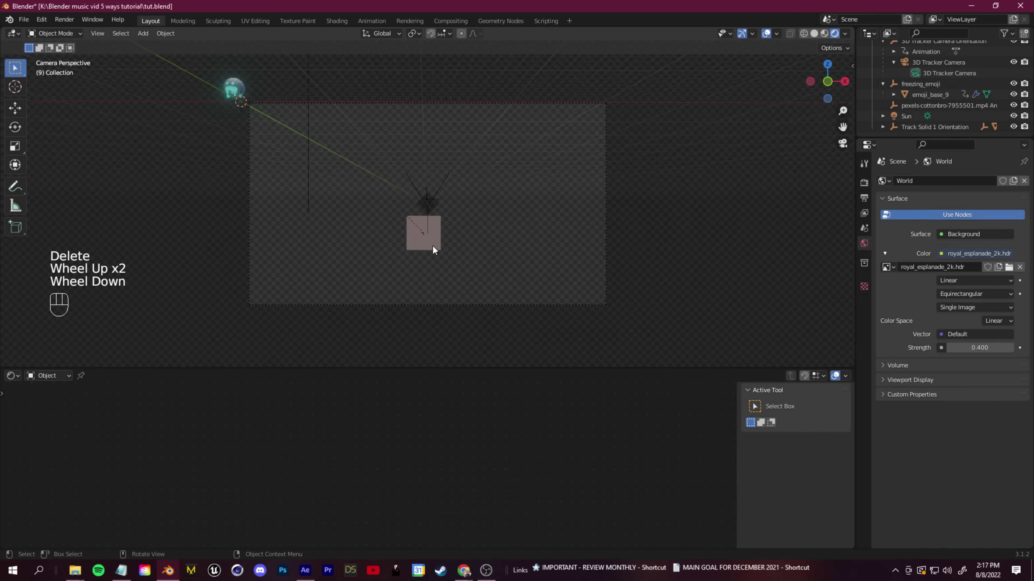
# Step: Select the emoji_base_9 object in the freezing_emoji collection and frame it in view
pyautogui.click(431, 244)
pyautogui.scroll(-2, 928, 113)
pyautogui.scroll(1, 928, 112)
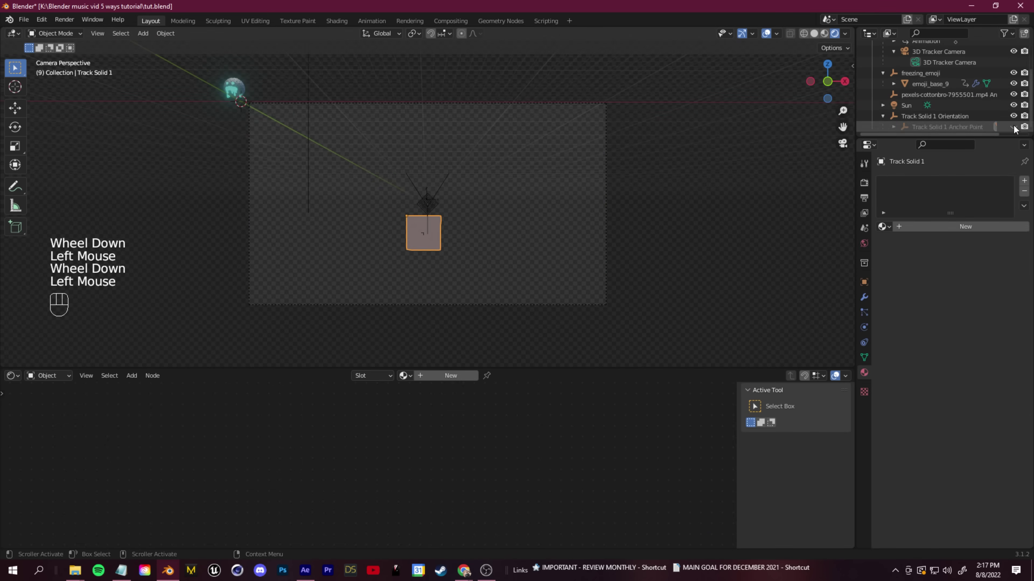
pyautogui.click(884, 117)
pyautogui.click(234, 88)
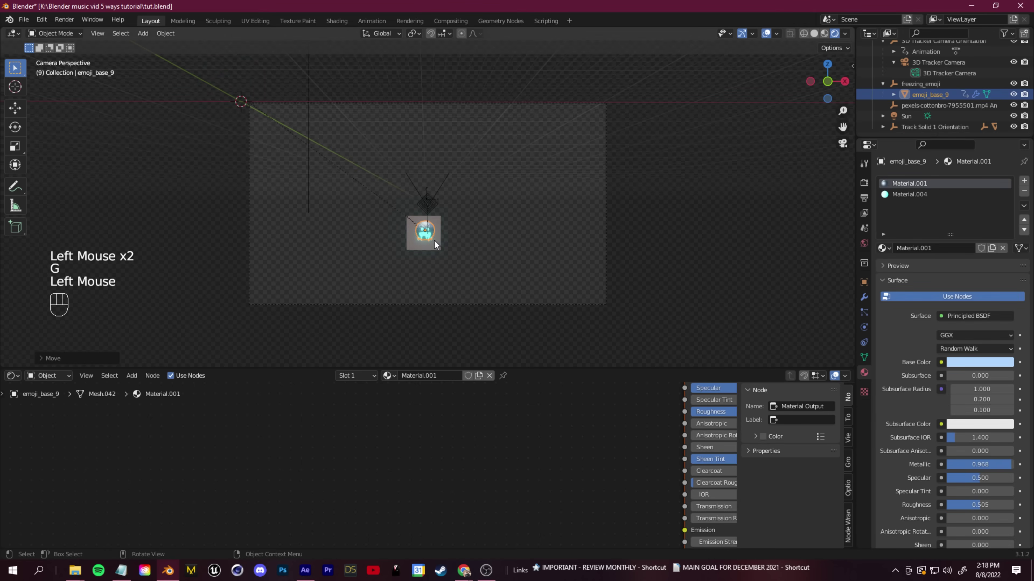
pyautogui.moveTo(436, 243); pyautogui.dragTo(383, 245, button='middle')
pyautogui.moveTo(457, 167); pyautogui.dragTo(592, 287)
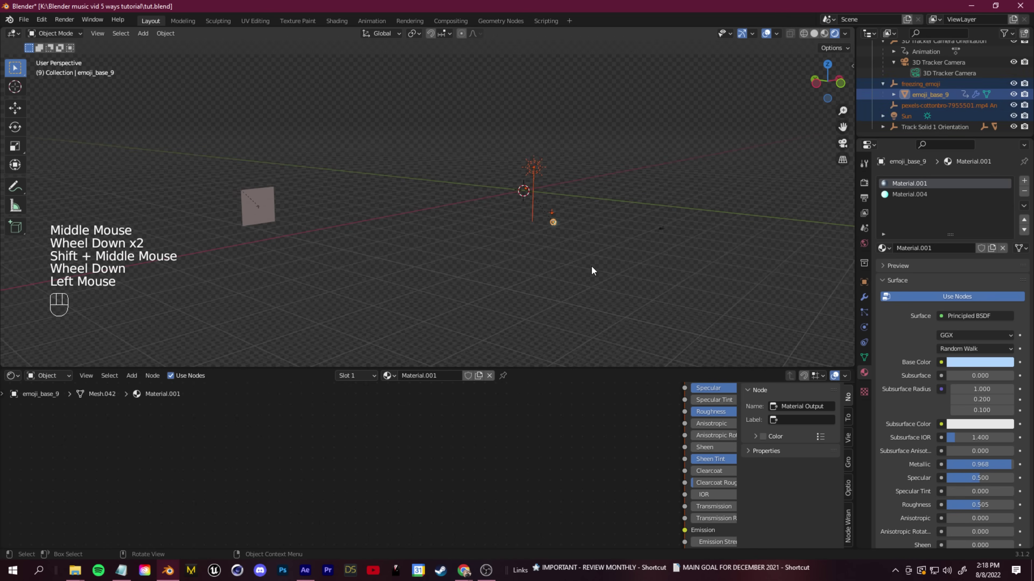
pyautogui.click(919, 84)
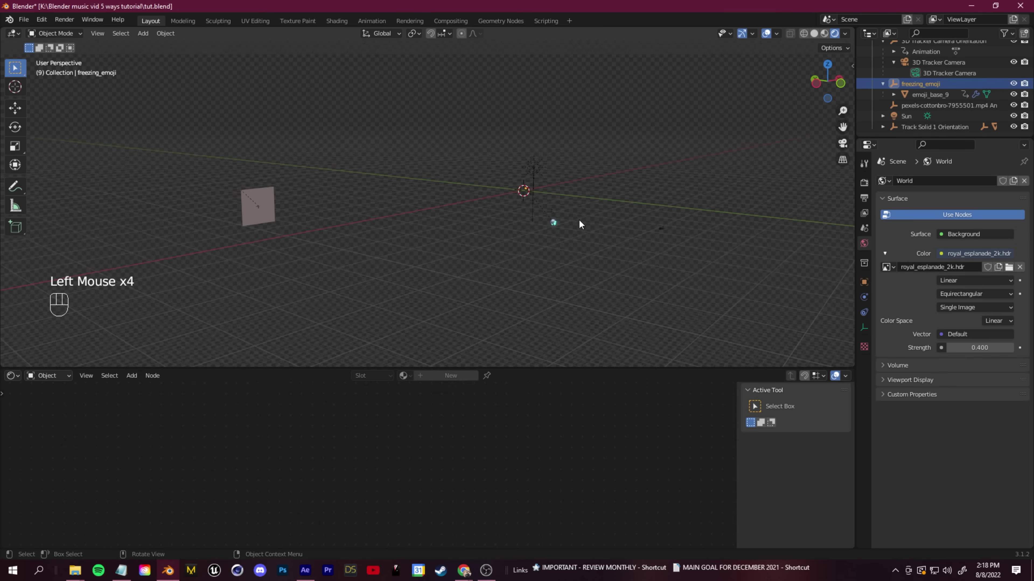
pyautogui.click(948, 94)
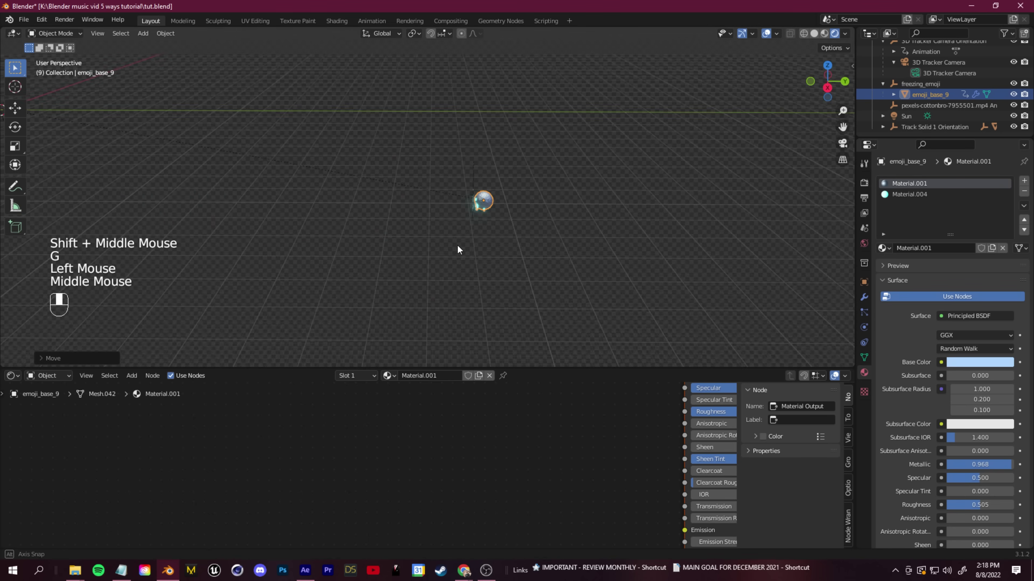
pyautogui.scroll(2, 373, 239)
pyautogui.keyDown('shift'); pyautogui.moveTo(373, 239); pyautogui.dragTo(434, 220, button='middle'); pyautogui.keyUp('shift')
# Step: Scale up the emoji and move it onto the tracked spot in the camera view
pyautogui.press('s')
pyautogui.click(434, 220)
pyautogui.press('g')
pyautogui.click(434, 220)
pyautogui.click(843, 144)
pyautogui.scroll(2, 936, 90)
# Step: Delete the stray gray plane and change the lower area to a Timeline
pyautogui.click(540, 275)
pyautogui.press('Delete')
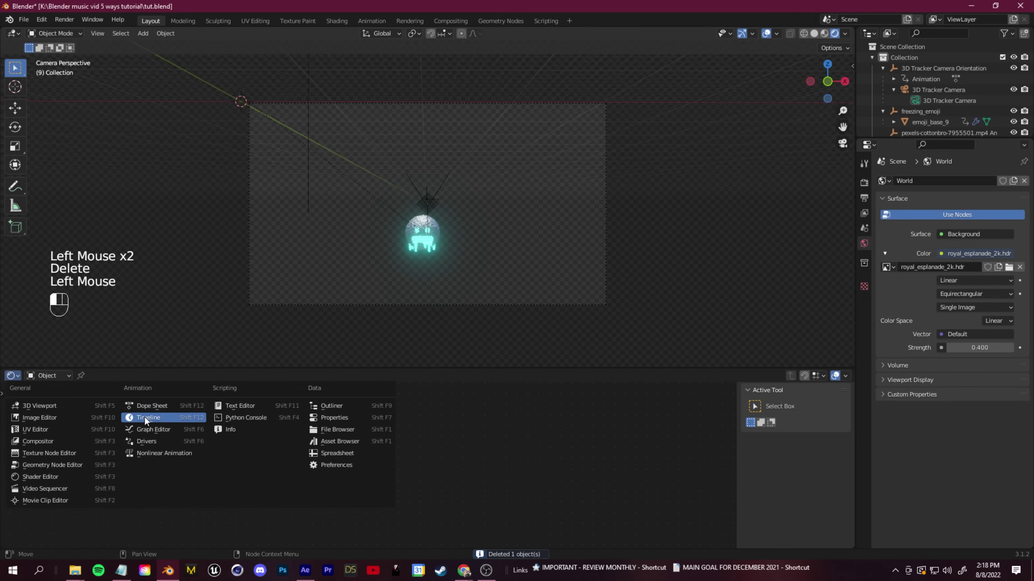
pyautogui.click(145, 418)
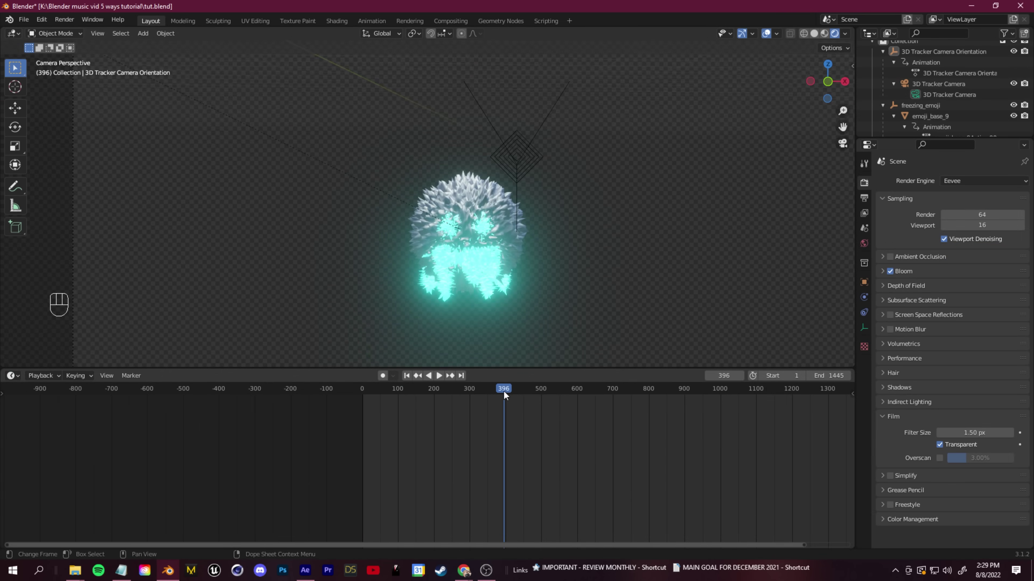
# Step: Select the tracker camera's animation, set the output folder for frames, and render the animation
pyautogui.click(935, 62)
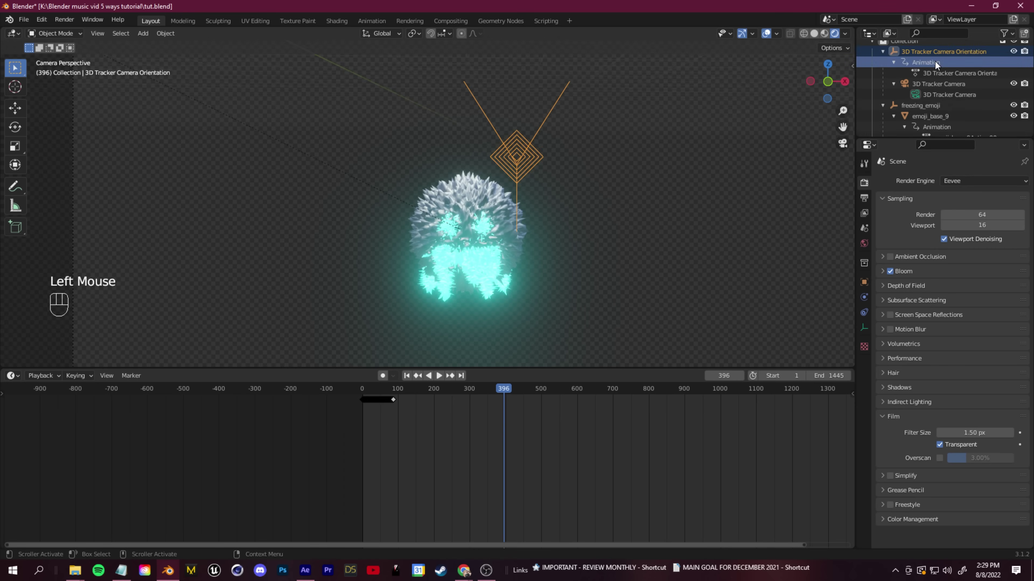
pyautogui.scroll(3, 382, 414)
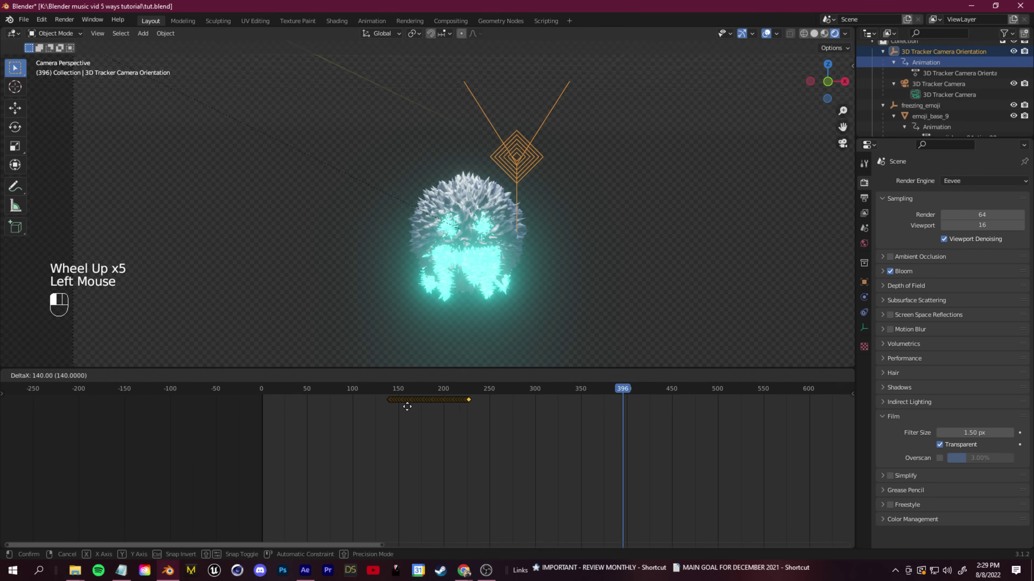
pyautogui.click(1019, 396)
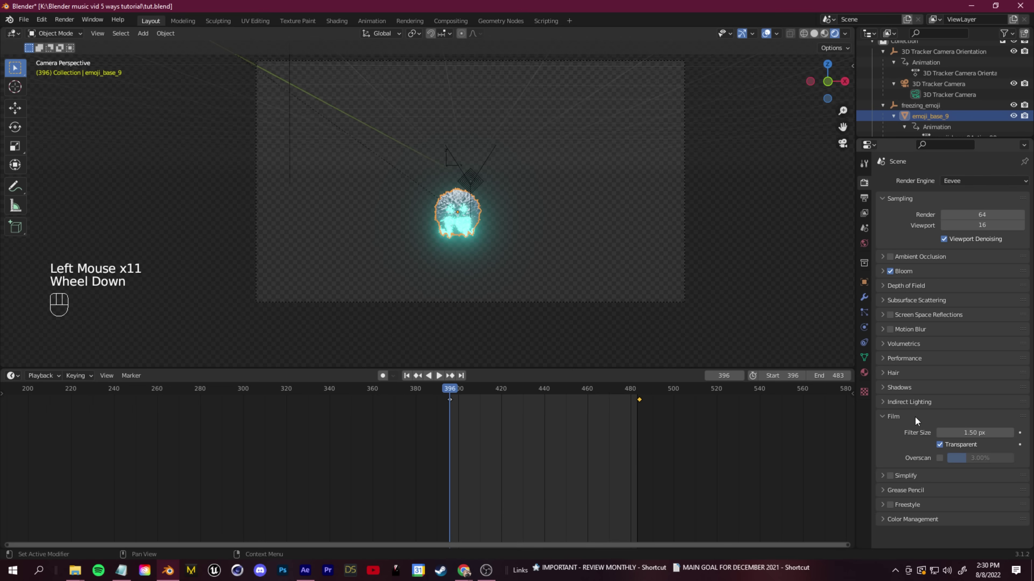
pyautogui.click(864, 198)
pyautogui.click(65, 20)
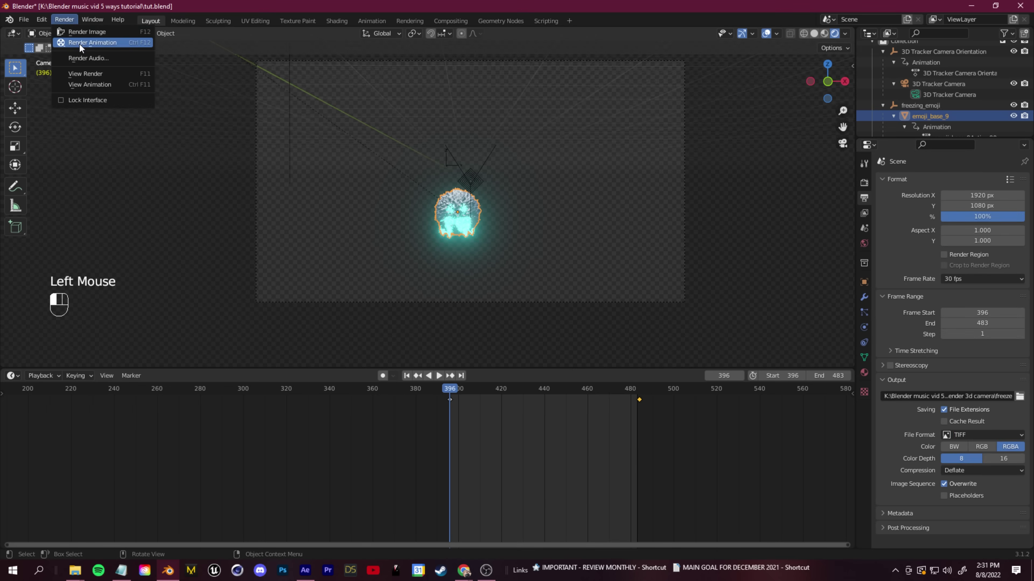
pyautogui.click(79, 41)
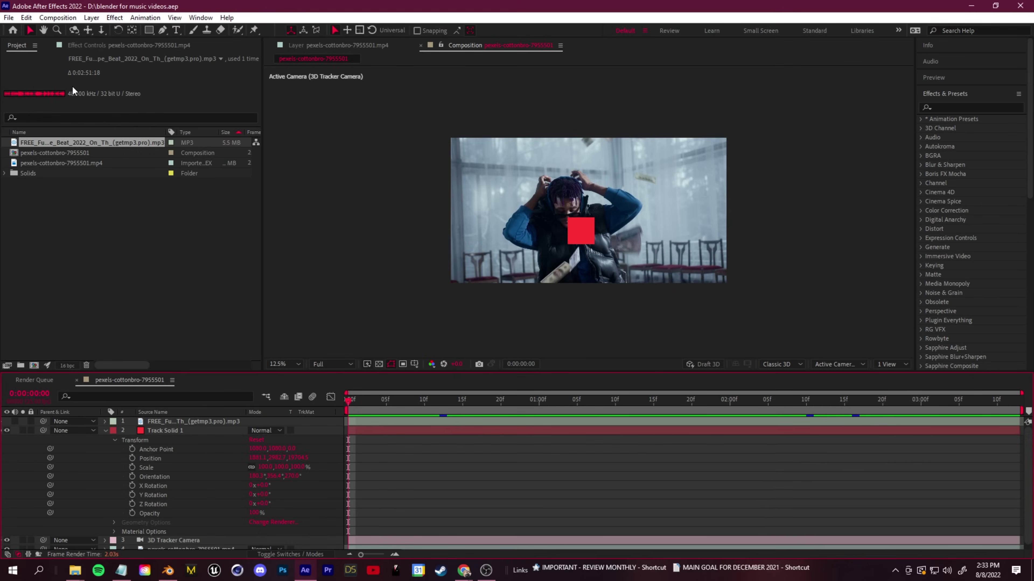
# Step: Import the freeze image sequence from the visualizer render 3d camera folder
pyautogui.moveTo(150, 284)
pyautogui.click(285, 296)
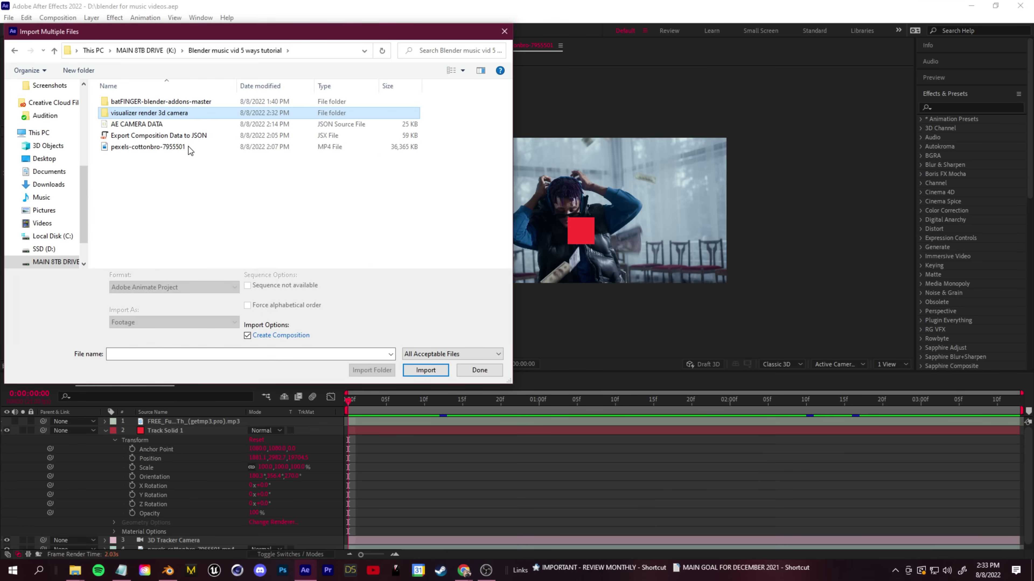
pyautogui.doubleClick(192, 73)
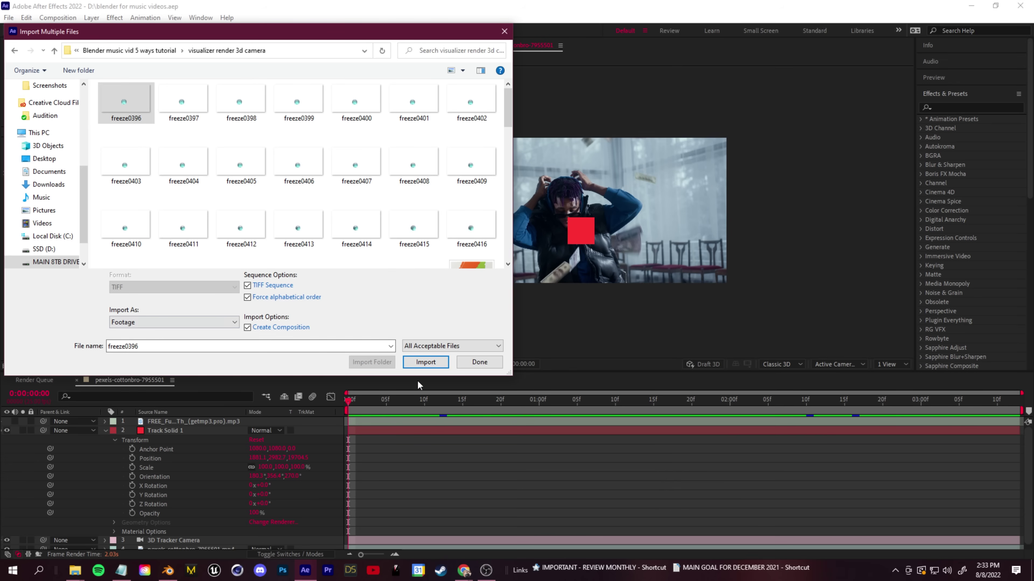
pyautogui.click(426, 362)
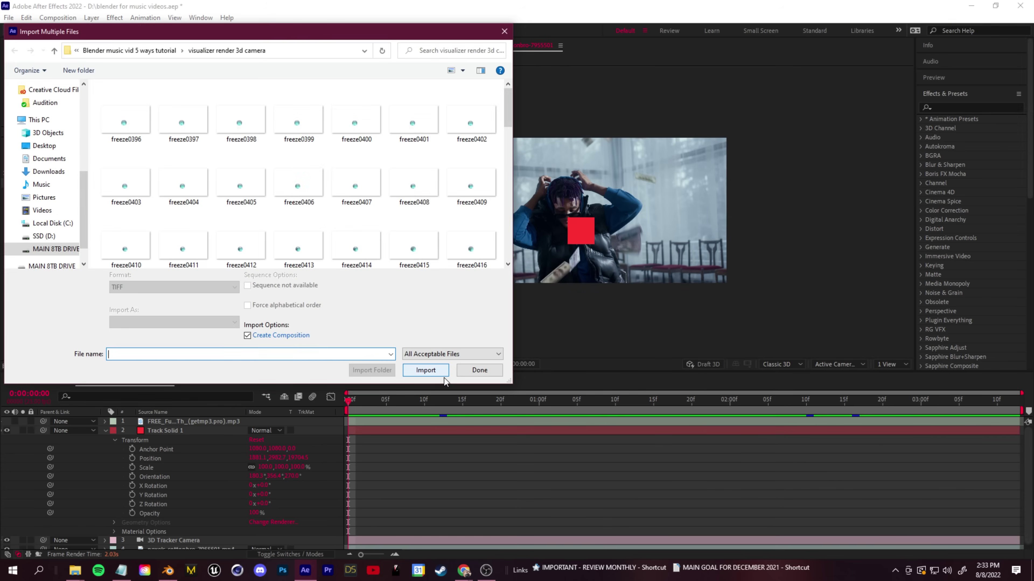
pyautogui.click(446, 370)
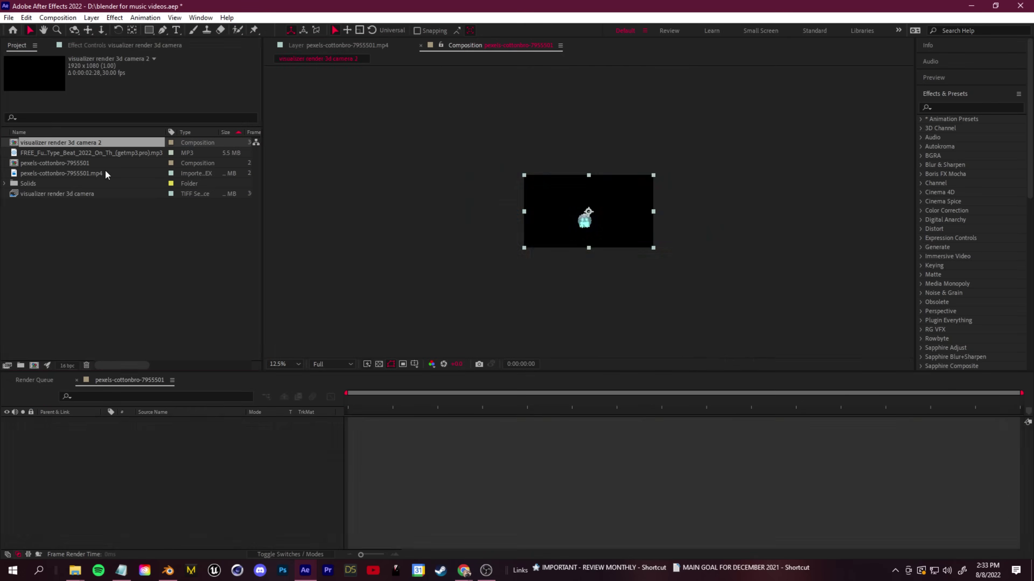
# Step: Place the emoji render in the pexels-cottonbro-7955501 comp, interpreted at 25 fps, and preview
pyautogui.click(171, 381)
pyautogui.moveTo(180, 199); pyautogui.dragTo(369, 250)
pyautogui.rightClick(64, 184)
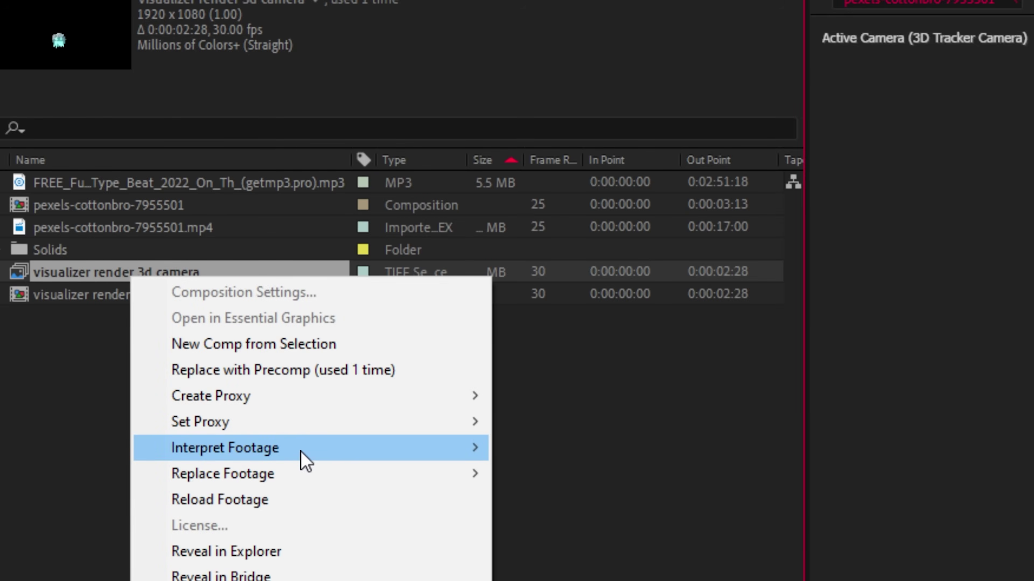
pyautogui.click(617, 448)
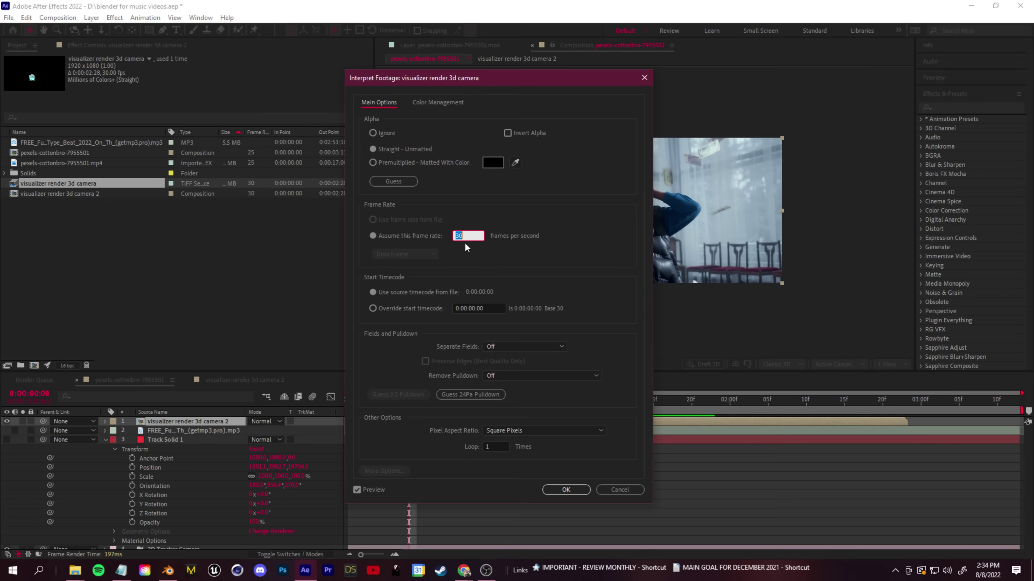
pyautogui.write('25')
pyautogui.click(566, 490)
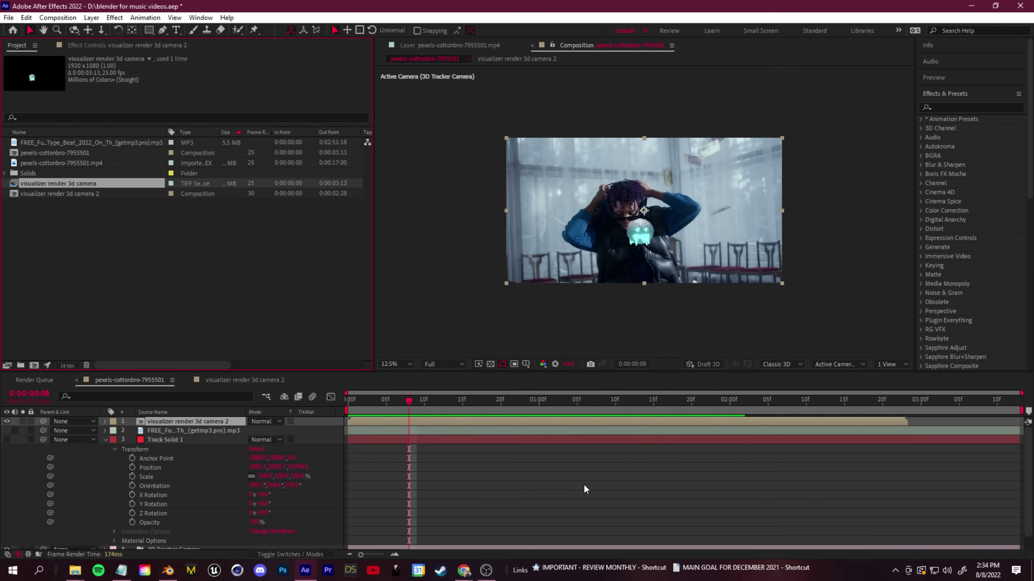
pyautogui.keyDown('alt'); pyautogui.moveTo(59, 184); pyautogui.dragTo(198, 422); pyautogui.keyUp('alt')
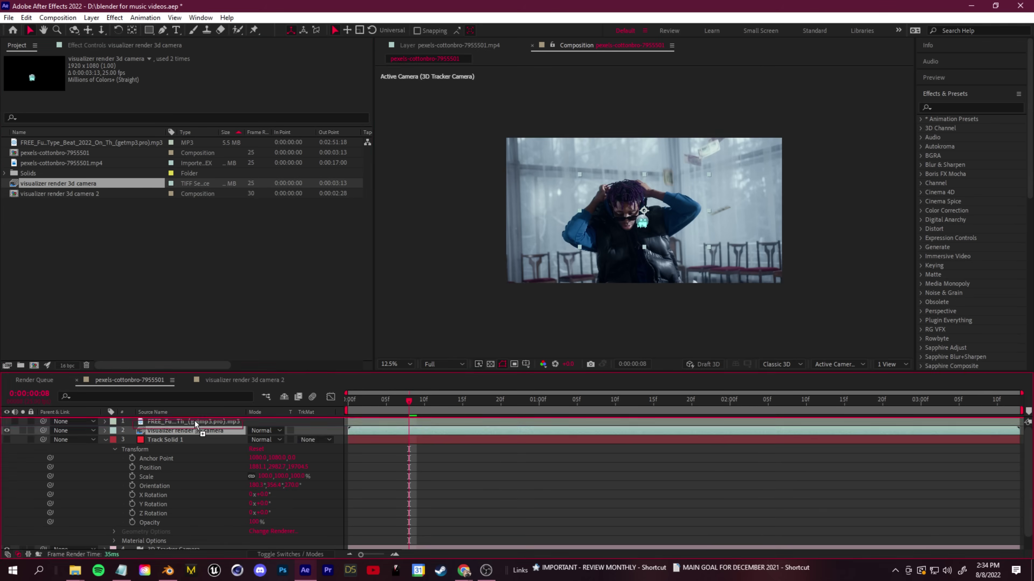
pyautogui.press('space')
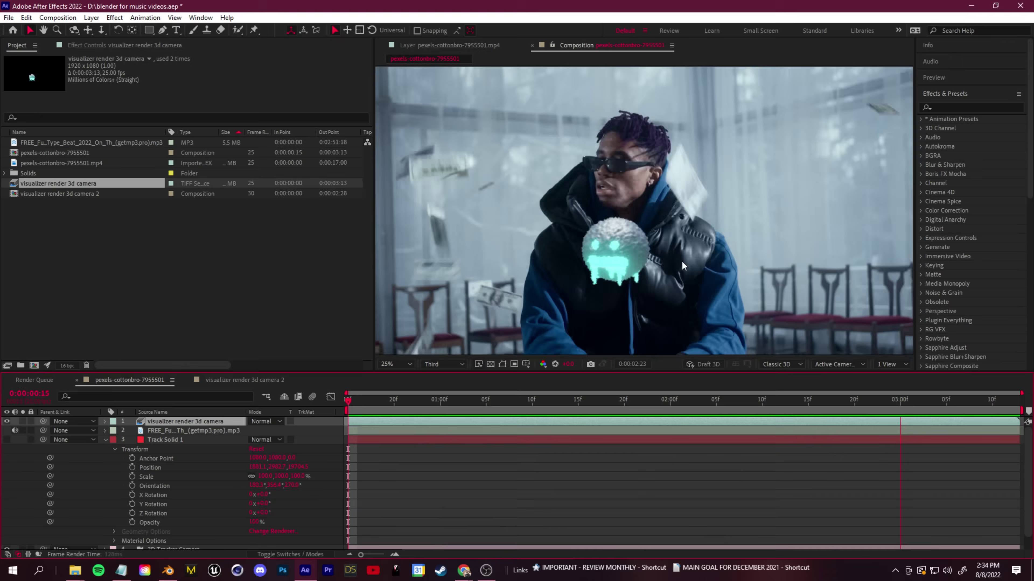
# Step: Reveal the music layer's waveform and select the emoji render layer
pyautogui.rightClick(159, 430)
pyautogui.press('l')
pyautogui.press('l')
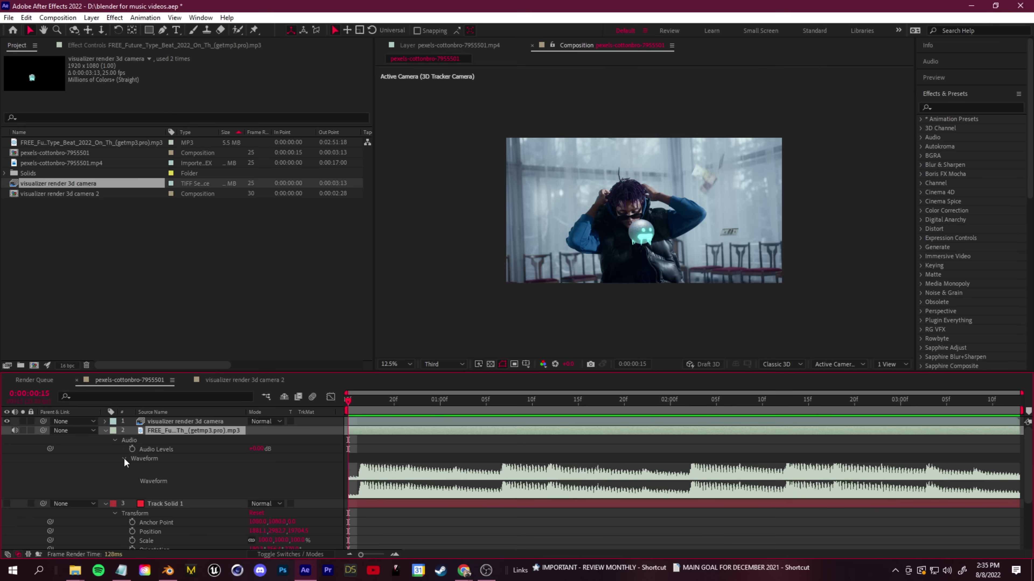
pyautogui.click(614, 419)
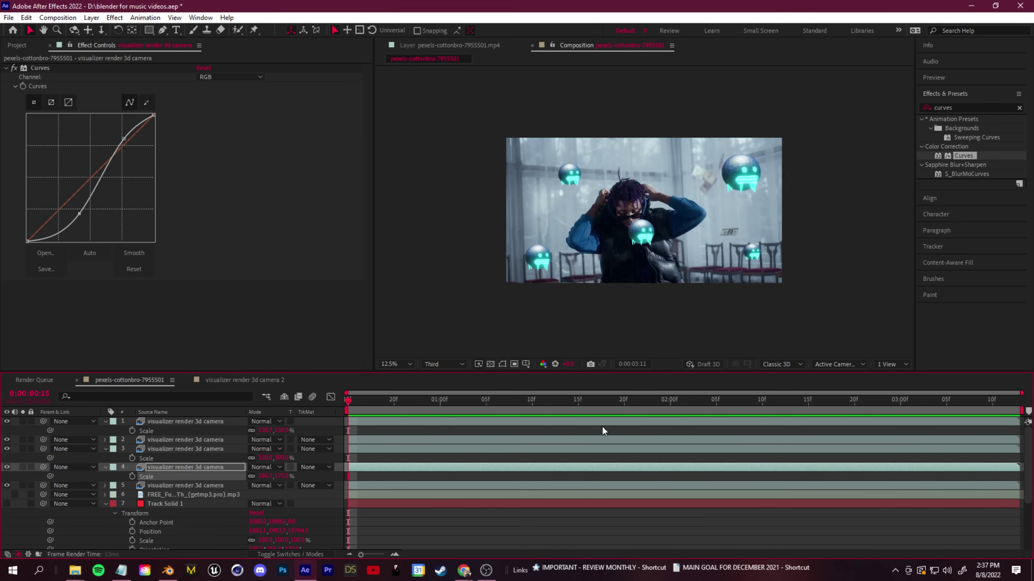
pyautogui.click(494, 413)
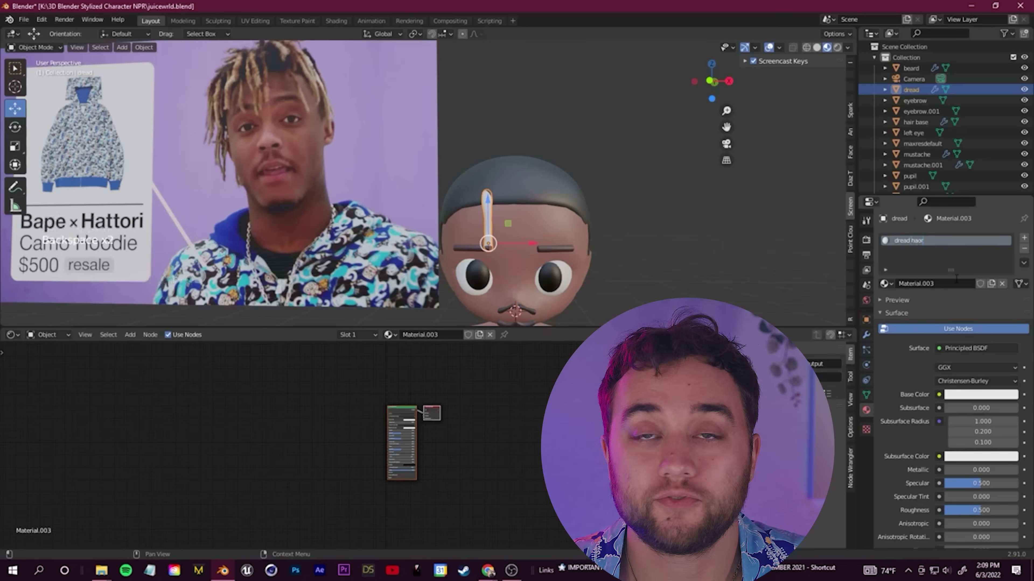
# Step: Add a ColorRamp node from the Converter nodes and darken one colour stop to black
pyautogui.scroll(-4, 316, 404)
pyautogui.hotkey('shift', 'a')
pyautogui.moveTo(198, 494)
pyautogui.click(268, 471)
pyautogui.click(478, 461)
pyautogui.click(488, 456)
pyautogui.moveTo(465, 368); pyautogui.dragTo(457, 387)
pyautogui.click(467, 433)
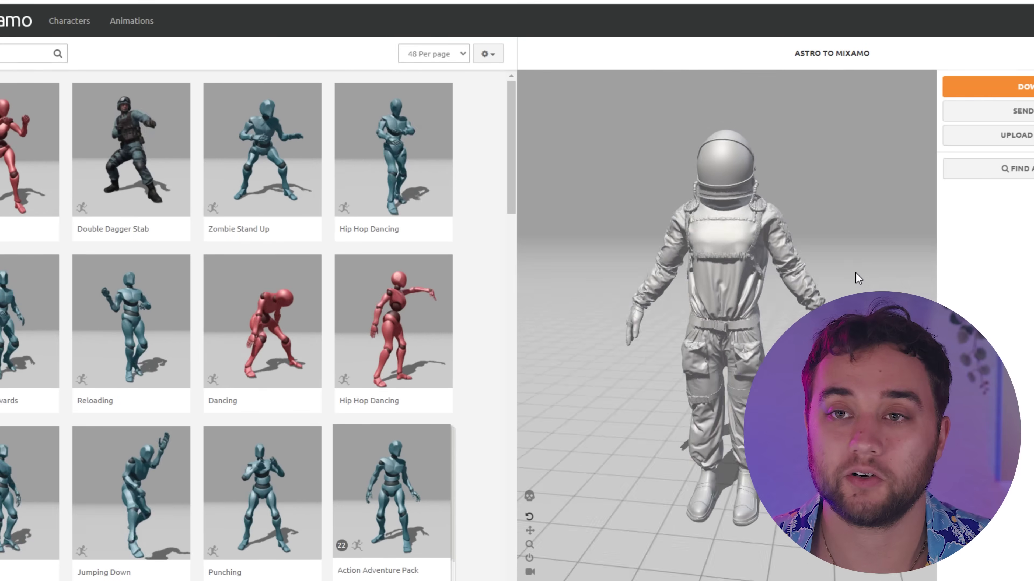
# Step: Preview Hip Hop Dancing, then Dancing, on the astronaut character
pyautogui.click(393, 321)
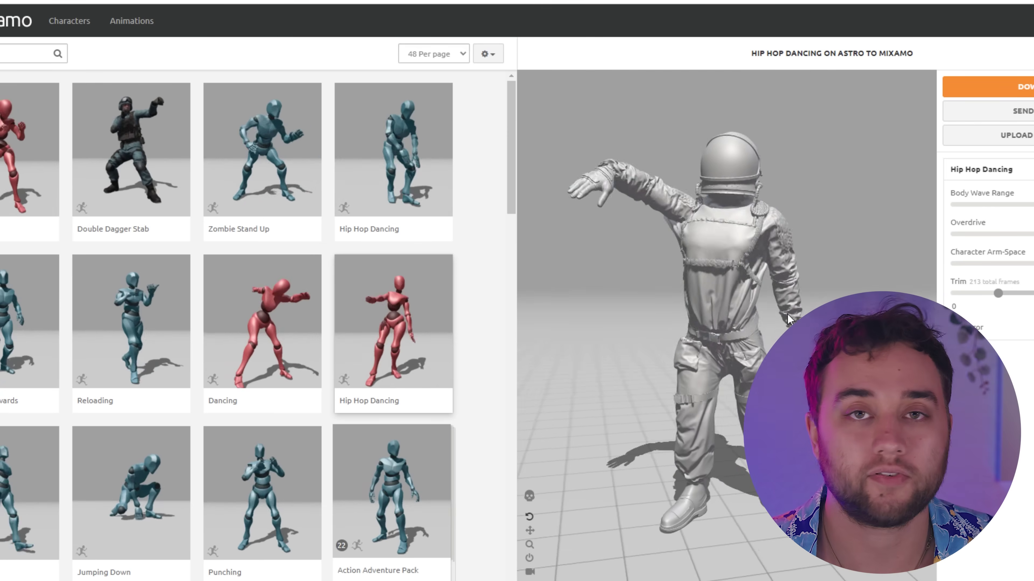
pyautogui.click(277, 305)
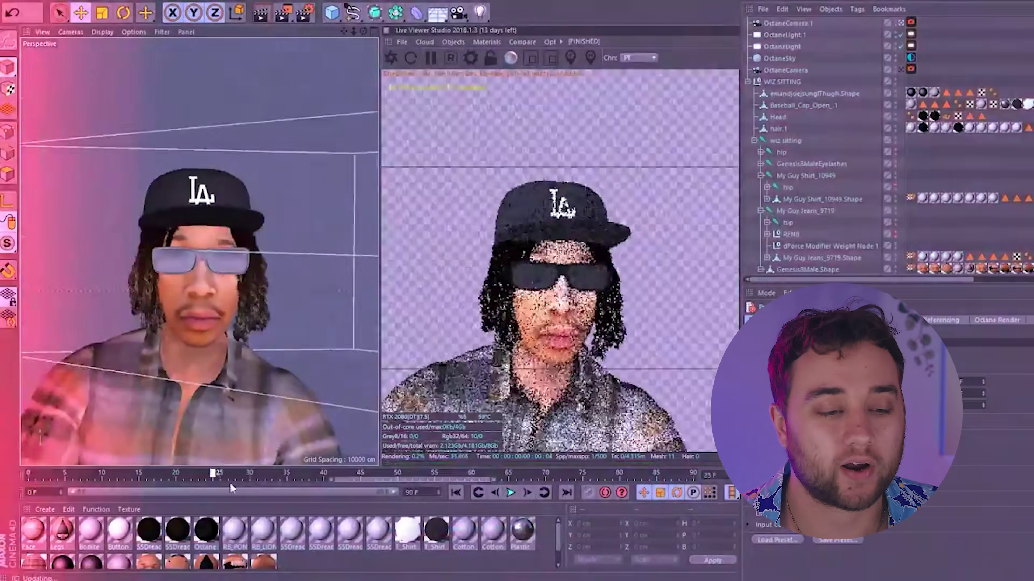
pyautogui.scroll(3, 171, 330)
pyautogui.scroll(-2, 178, 289)
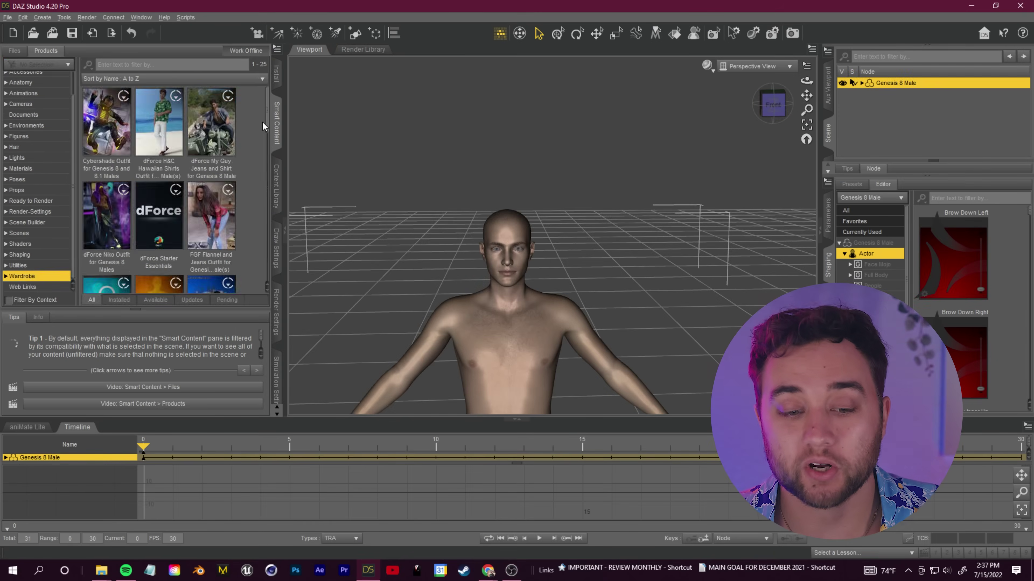
# Step: Drag HMP Jeans Gray from Smart Content onto the Genesis 8 Male figure
pyautogui.moveTo(159, 161); pyautogui.dragTo(484, 277)
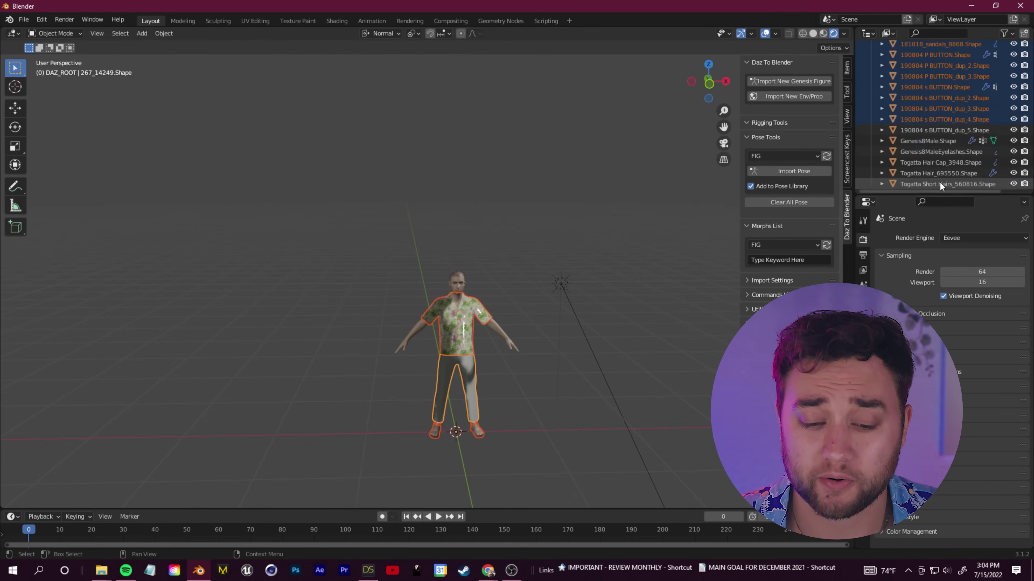
# Step: Export the dressed Genesis 8 Male character as an FBX file for Mixamo
pyautogui.click(24, 19)
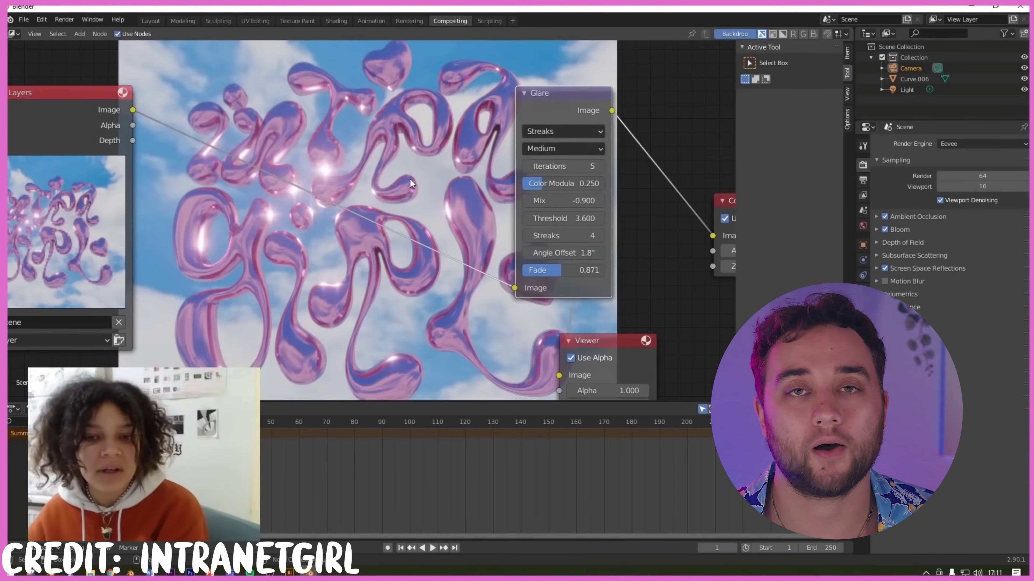
# Step: Reposition the Glare node up and to the right in the compositor node tree
pyautogui.moveTo(550, 94); pyautogui.dragTo(573, 87)
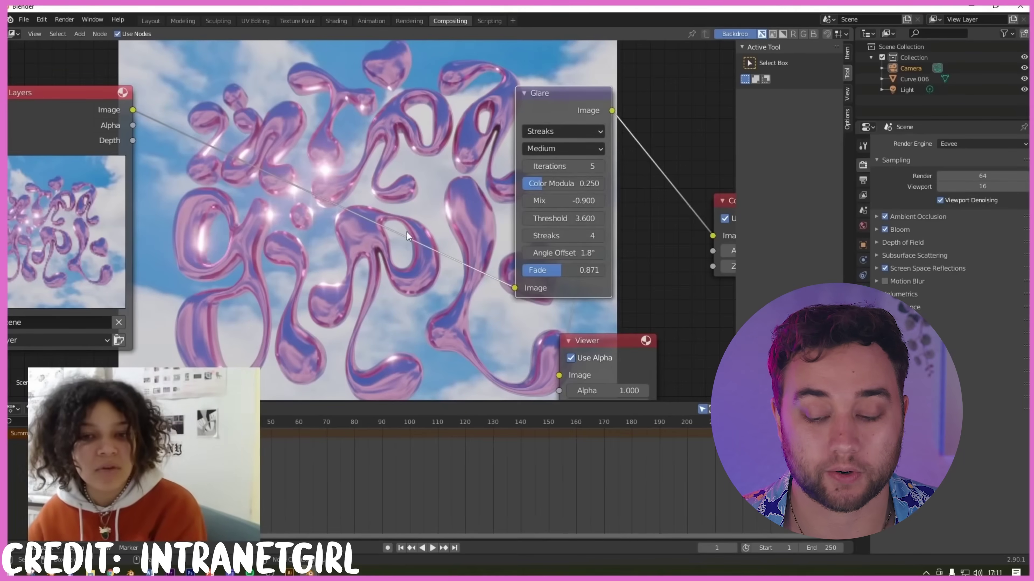
pyautogui.moveTo(559, 101); pyautogui.dragTo(574, 88)
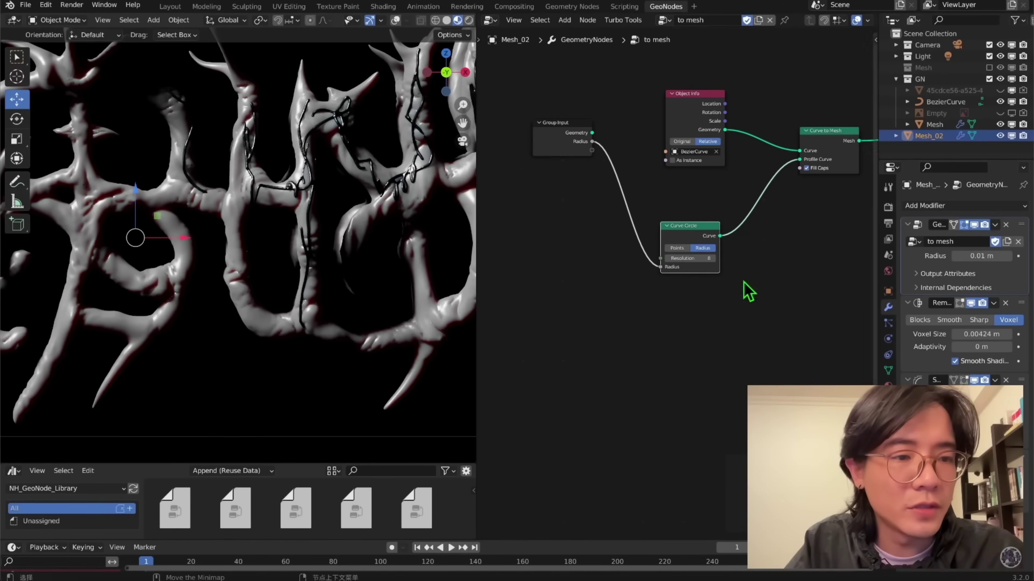
pyautogui.moveTo(568, 127); pyautogui.dragTo(592, 341, button='middle')
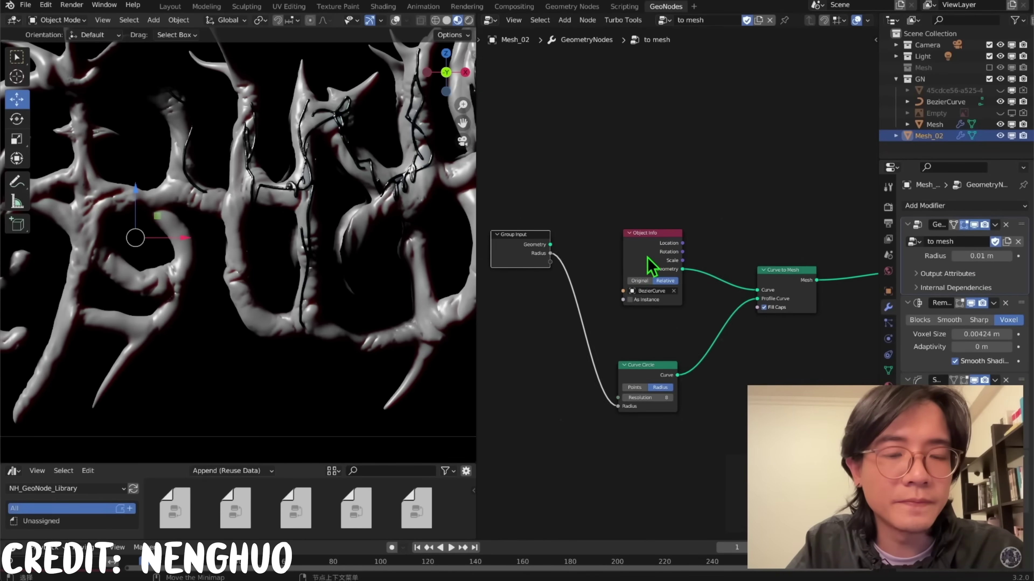